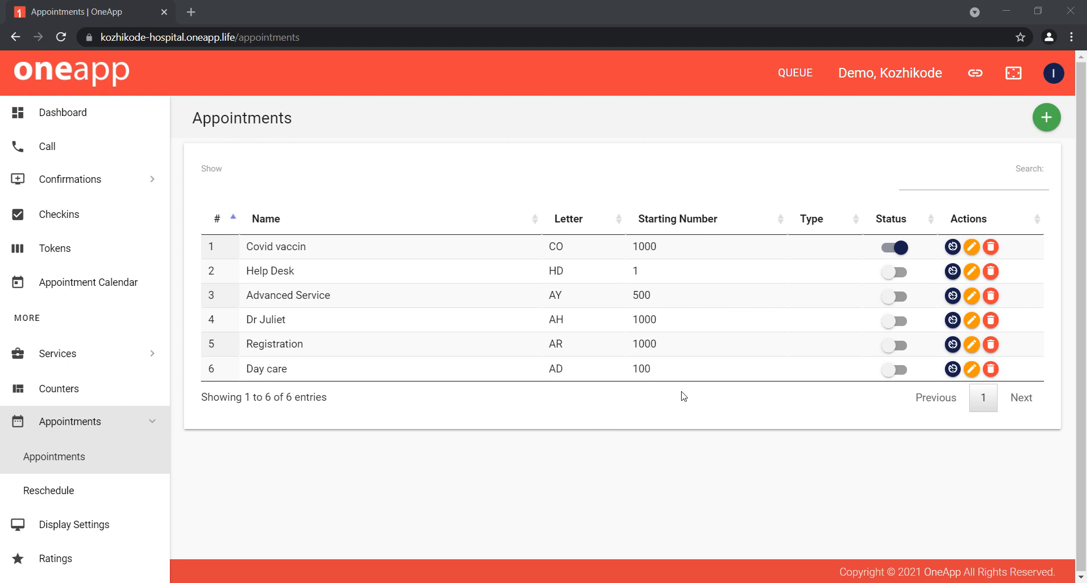
Step: Start a new appointment type and choose the doctor service listed directly after Lab as its service
{"action": "left_click", "coordinate": [1048, 119]}
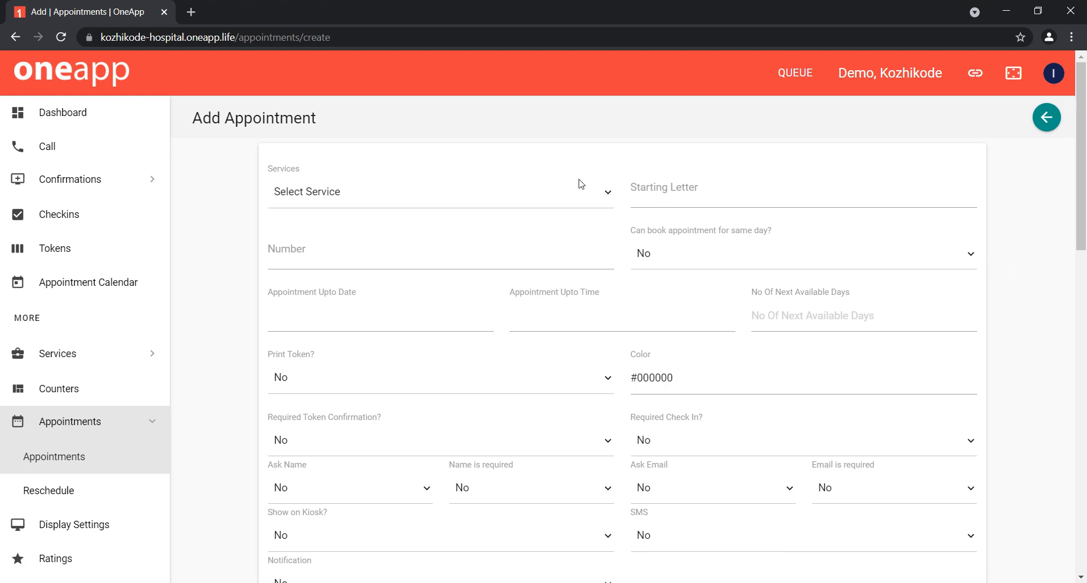
{"action": "left_click", "coordinate": [574, 195]}
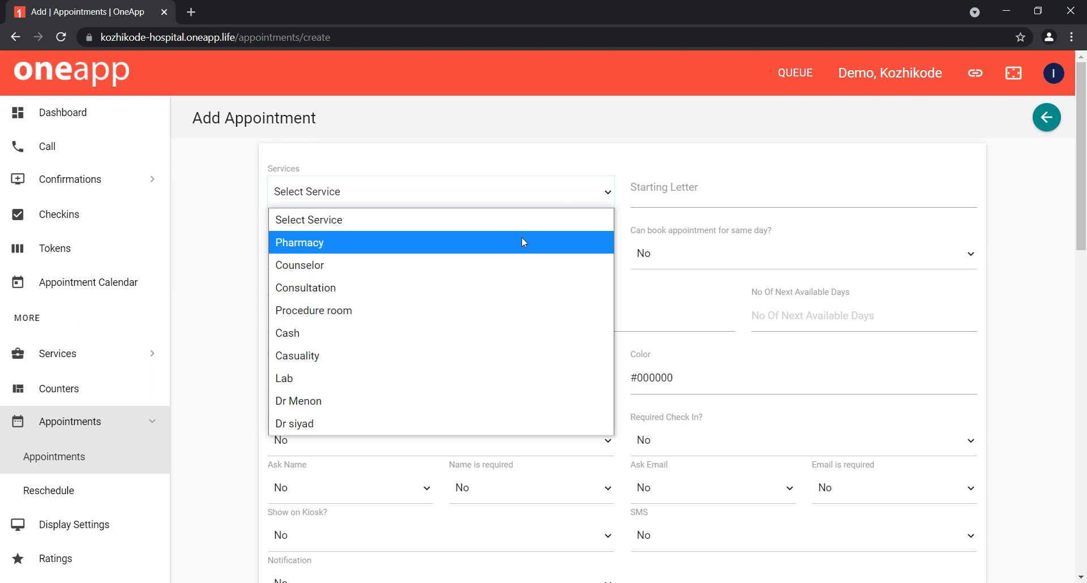
{"action": "left_click", "coordinate": [521, 242]}
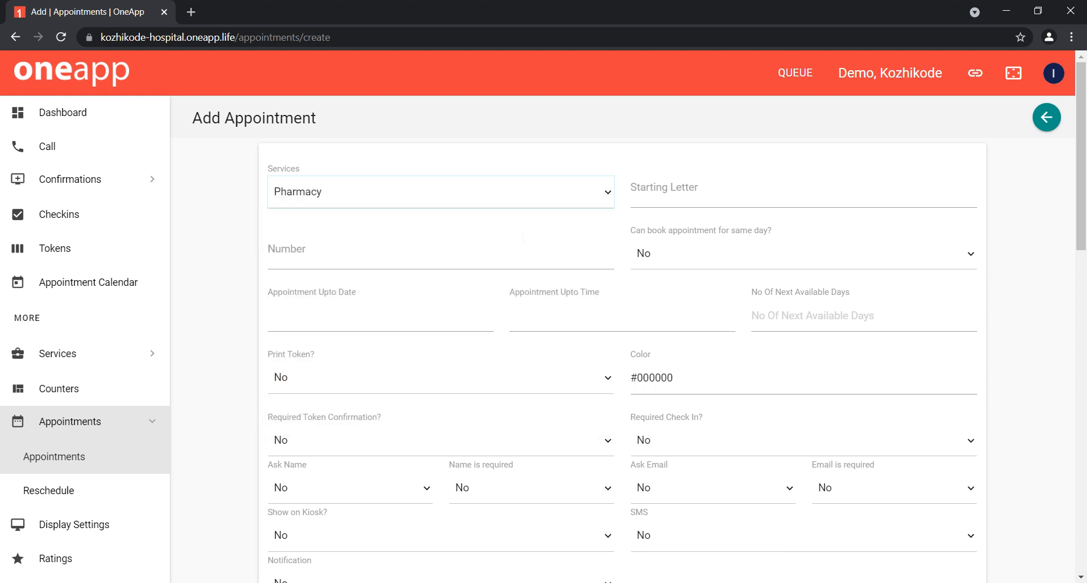
{"action": "left_click", "coordinate": [513, 201]}
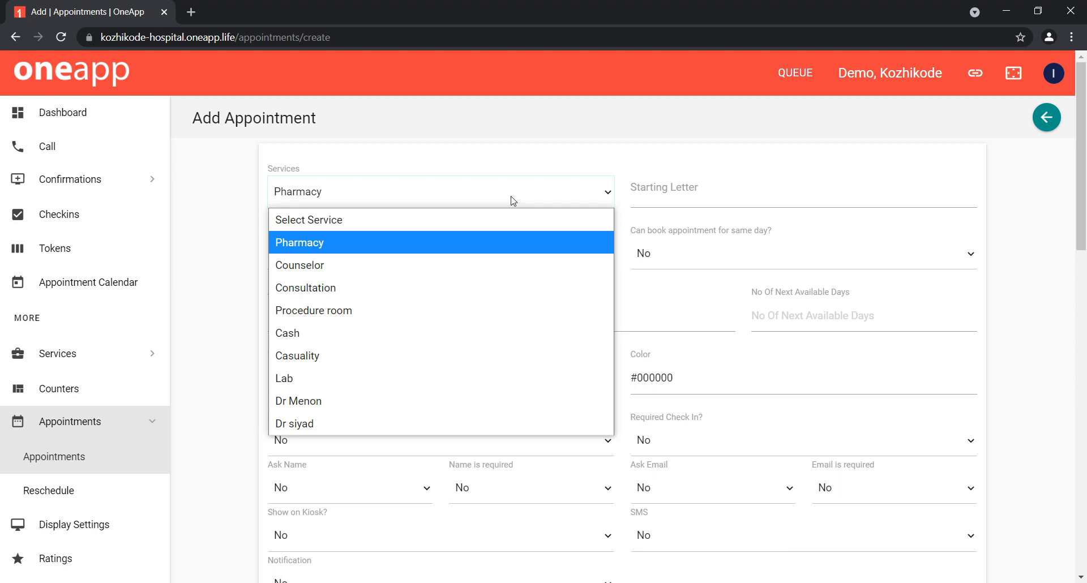
{"action": "left_click", "coordinate": [439, 402]}
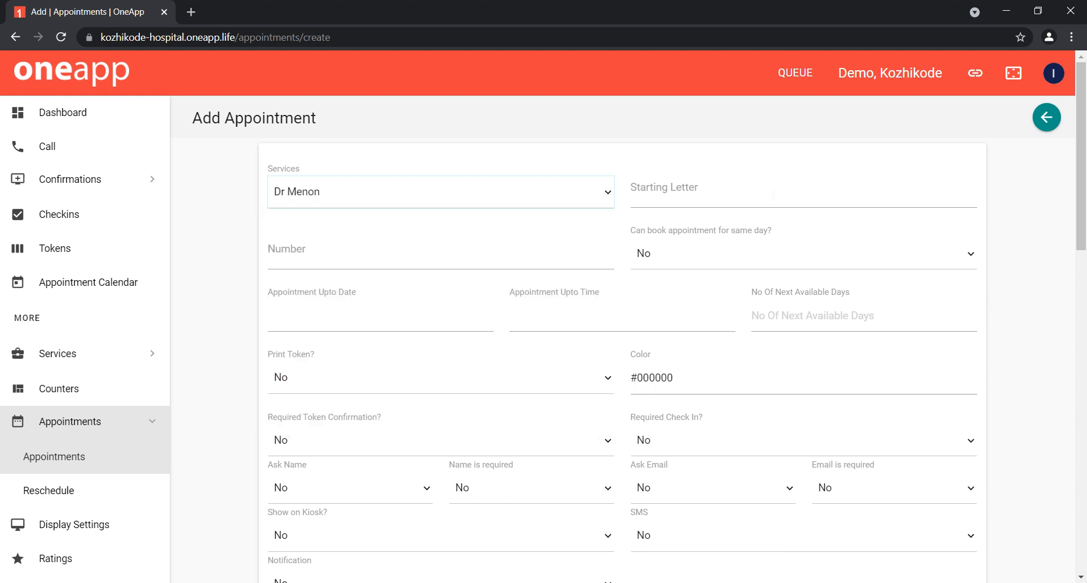
Step: Set the appointment's starting letter to M and its number to 1
{"action": "left_click", "coordinate": [774, 195]}
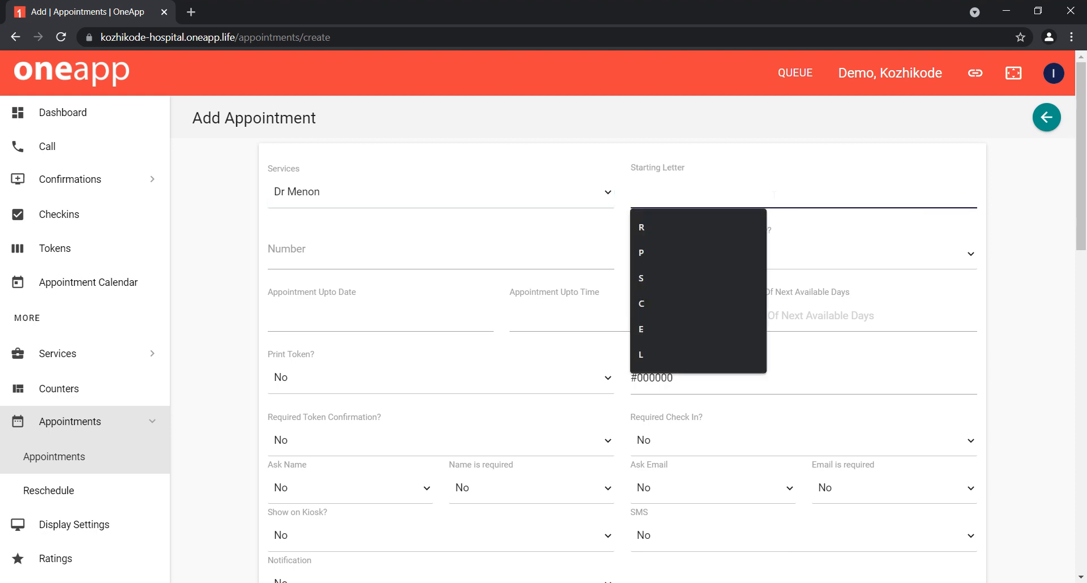
{"action": "type", "text": "MA"}
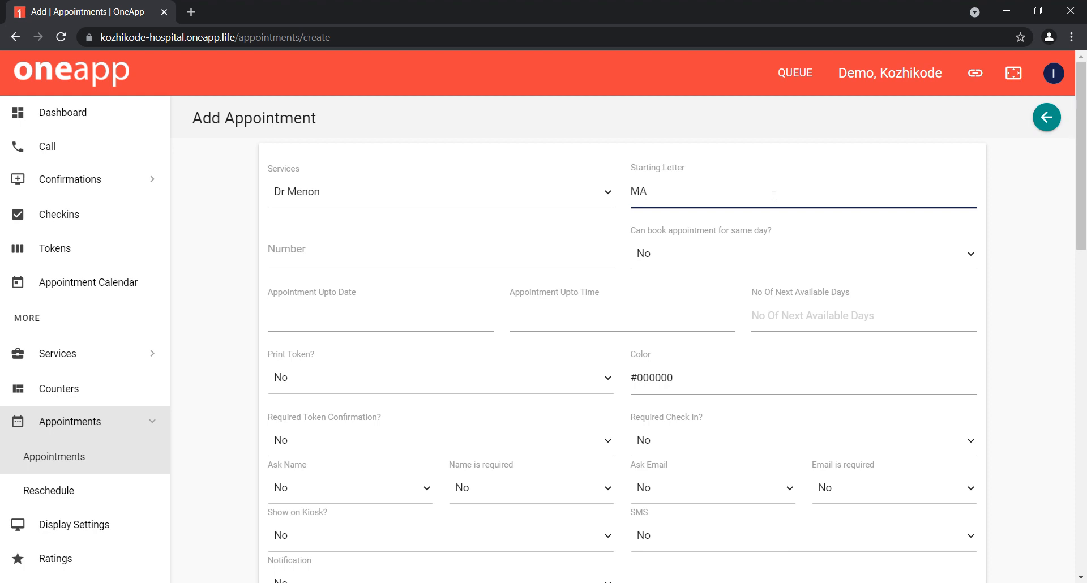
{"action": "key", "text": "BackSpace"}
{"action": "left_click", "coordinate": [490, 256]}
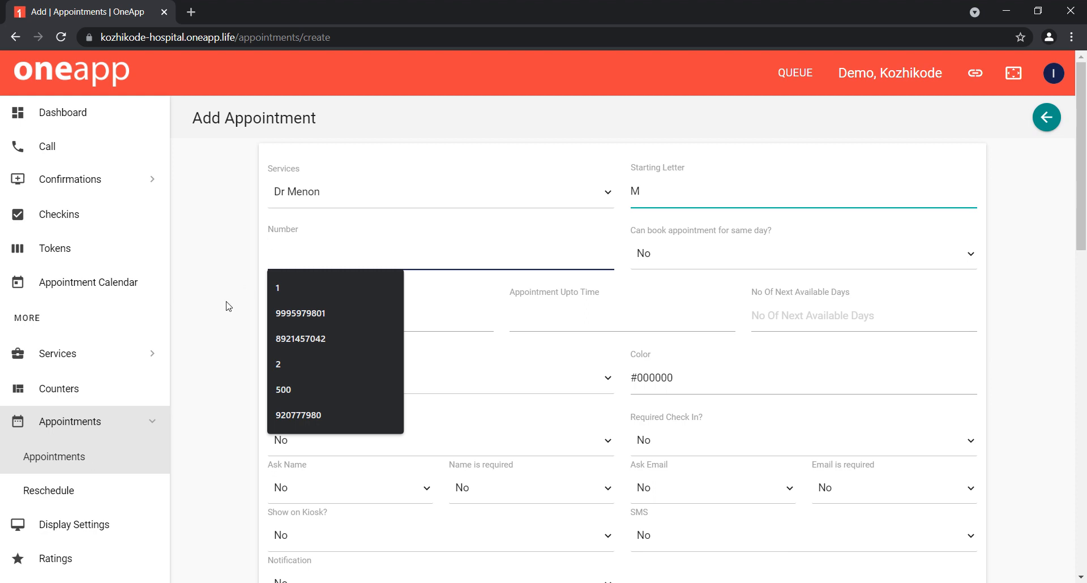
{"action": "left_click", "coordinate": [224, 321]}
{"action": "left_click", "coordinate": [352, 248]}
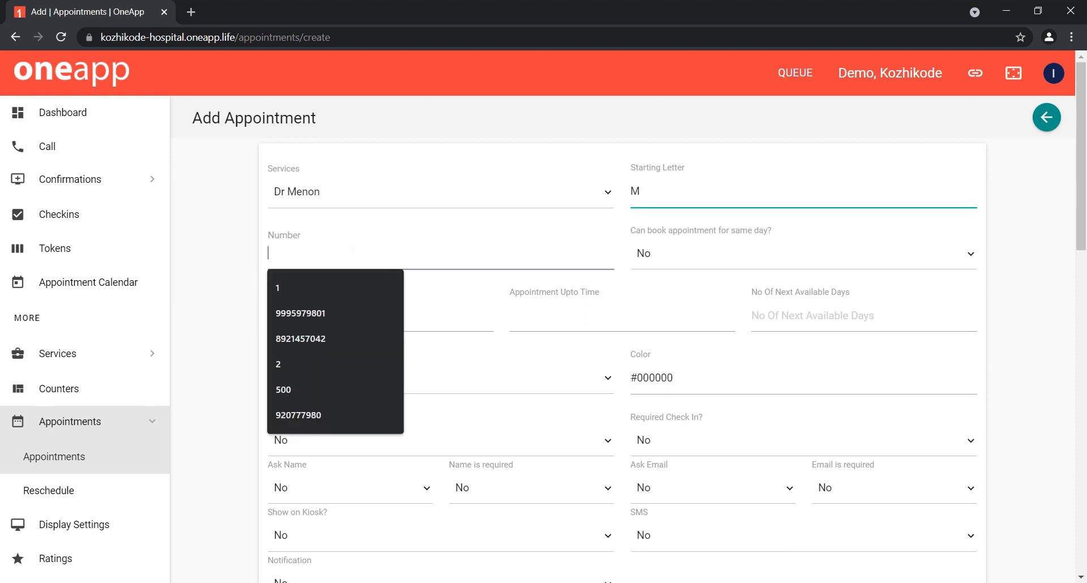
{"action": "type", "text": "1"}
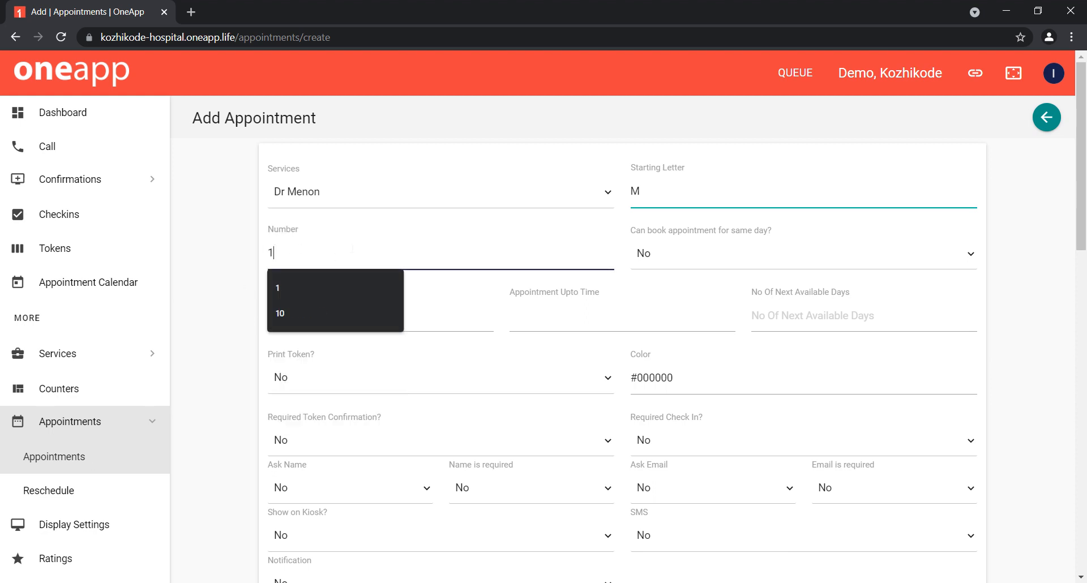
Step: Allow booking appointments for the same day and set the Appointment Upto Date to 16-06-2021
{"action": "left_click", "coordinate": [710, 262]}
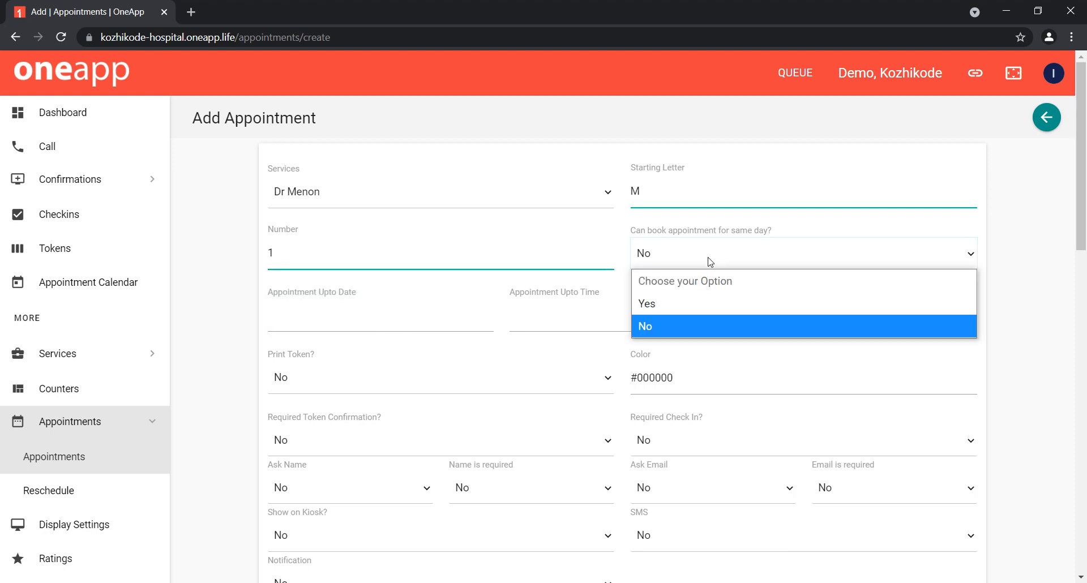
{"action": "left_click", "coordinate": [685, 311]}
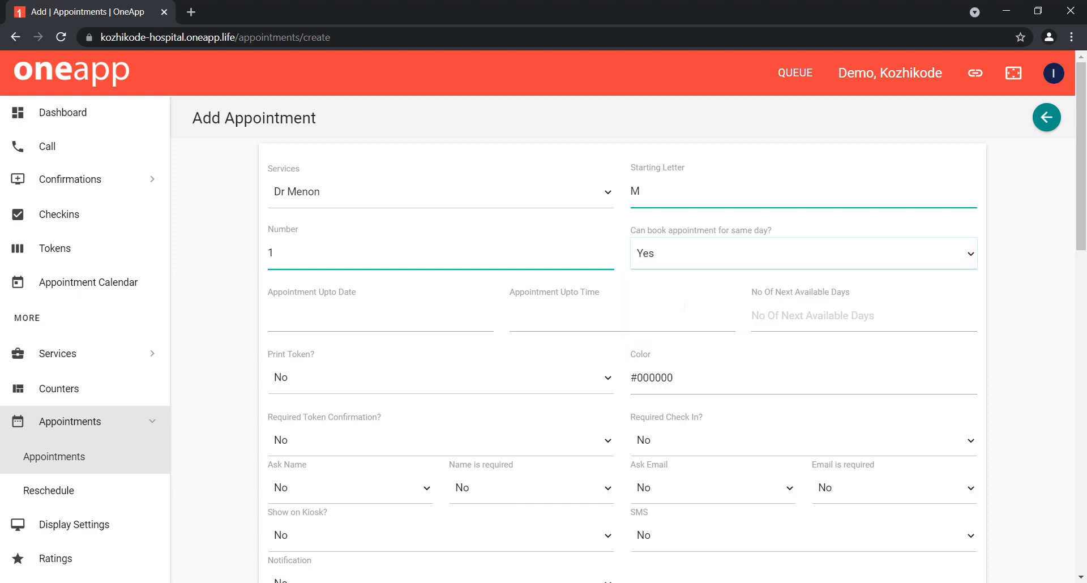
{"action": "left_click", "coordinate": [390, 328]}
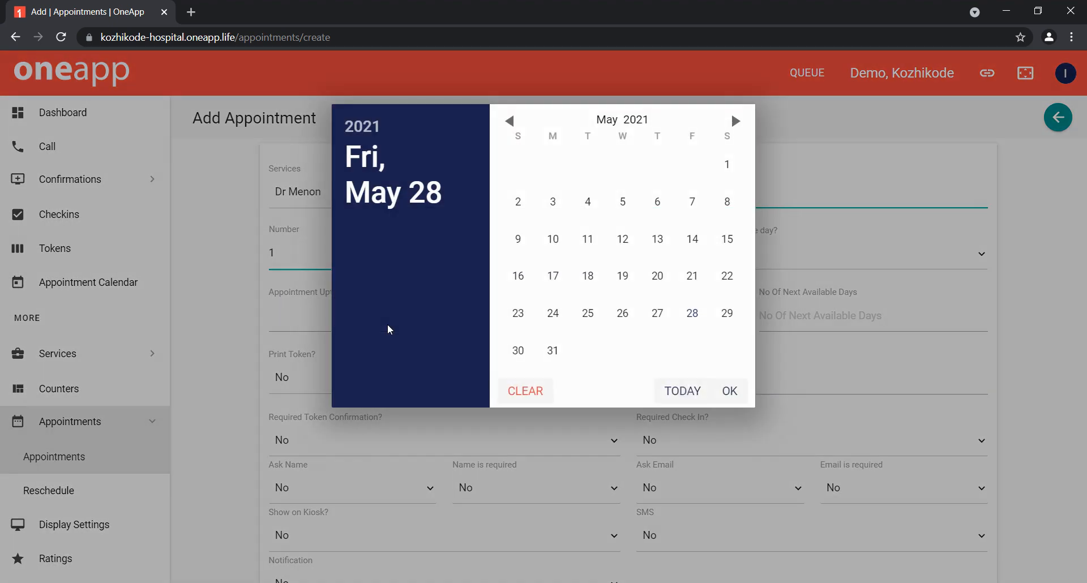
{"action": "left_click", "coordinate": [735, 120]}
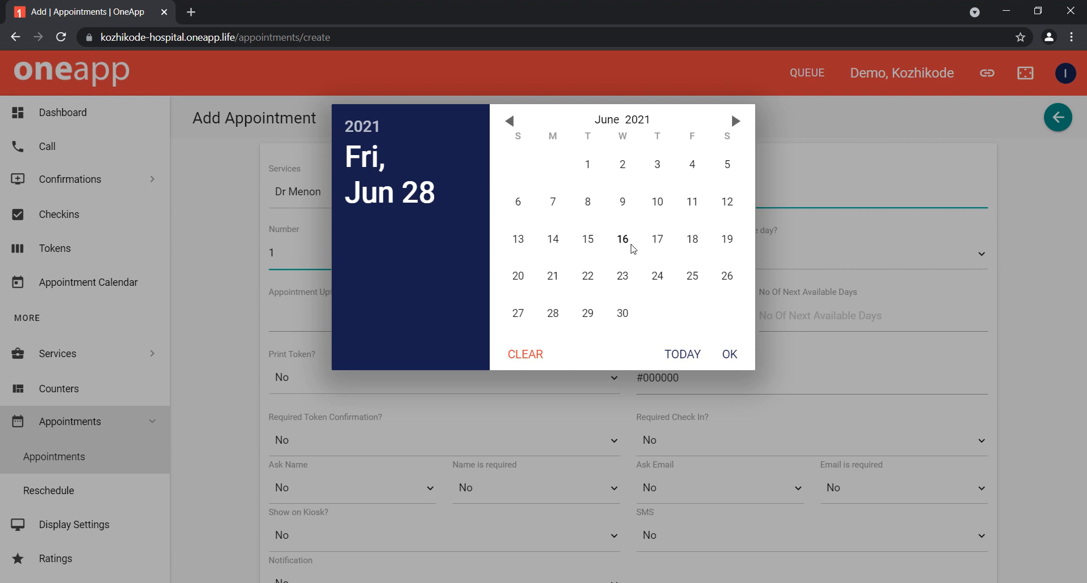
{"action": "left_click", "coordinate": [625, 242]}
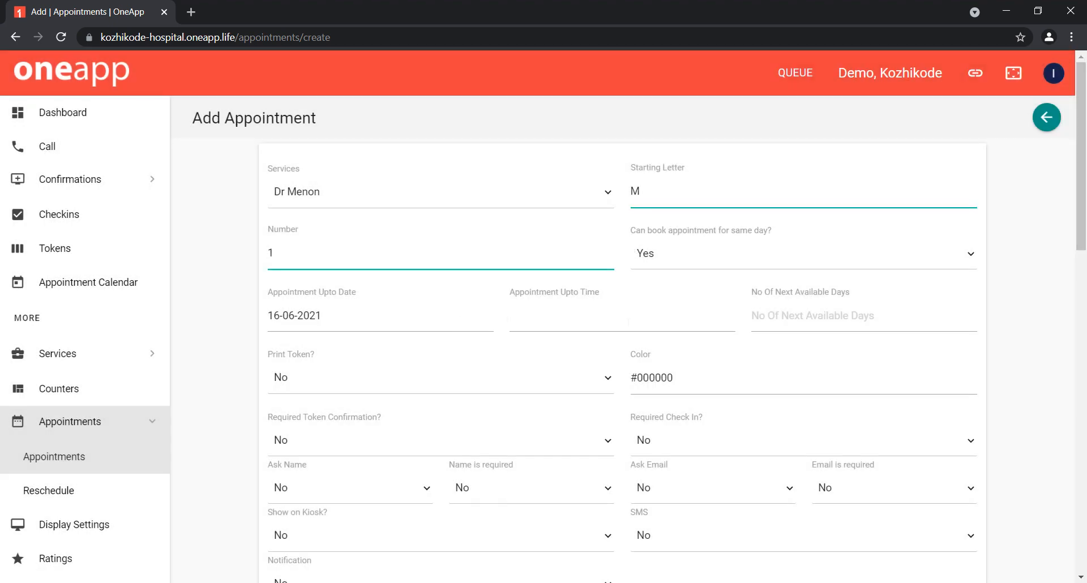
Step: Set the Appointment Upto Time to 06:00
{"action": "left_click", "coordinate": [629, 323]}
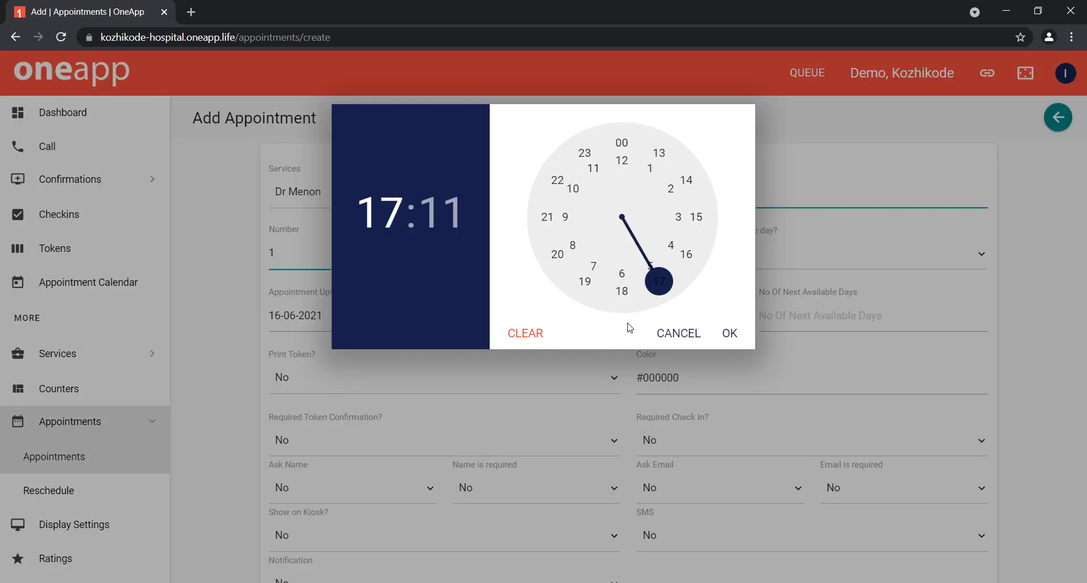
{"action": "left_click", "coordinate": [633, 171]}
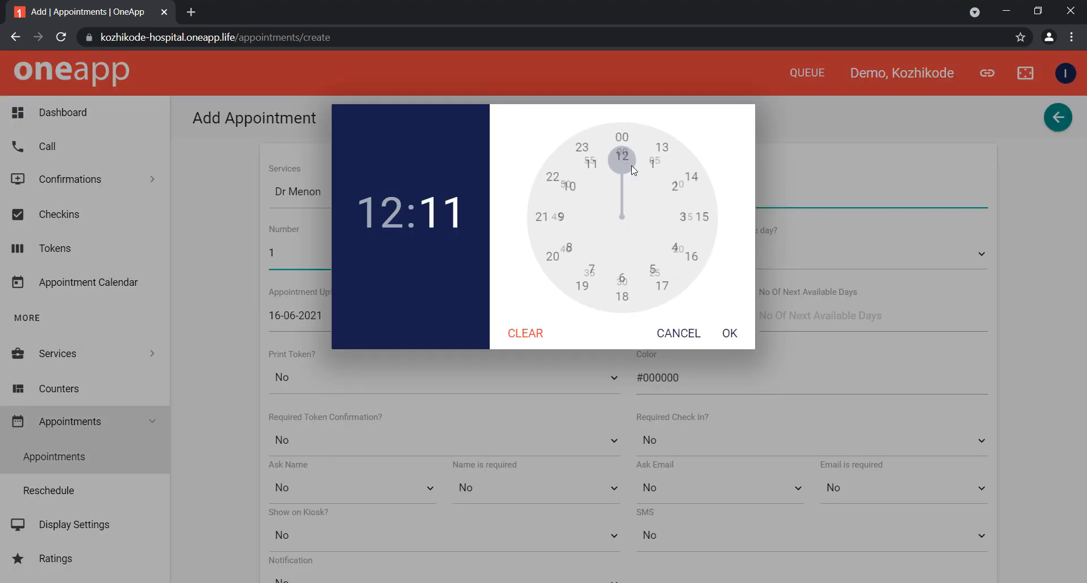
{"action": "left_click", "coordinate": [364, 215]}
{"action": "left_click", "coordinate": [627, 276]}
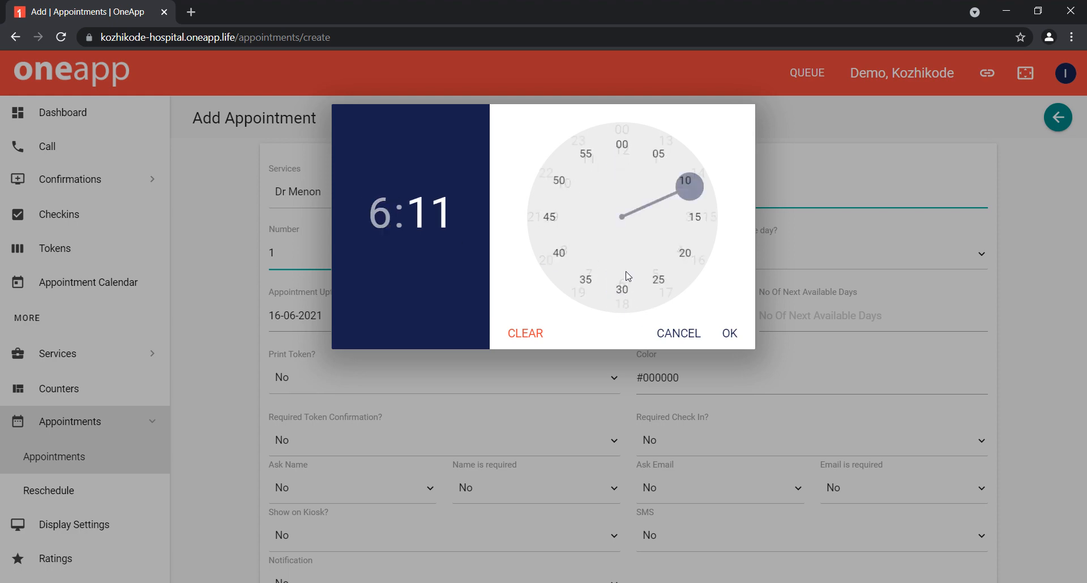
{"action": "left_click", "coordinate": [625, 147]}
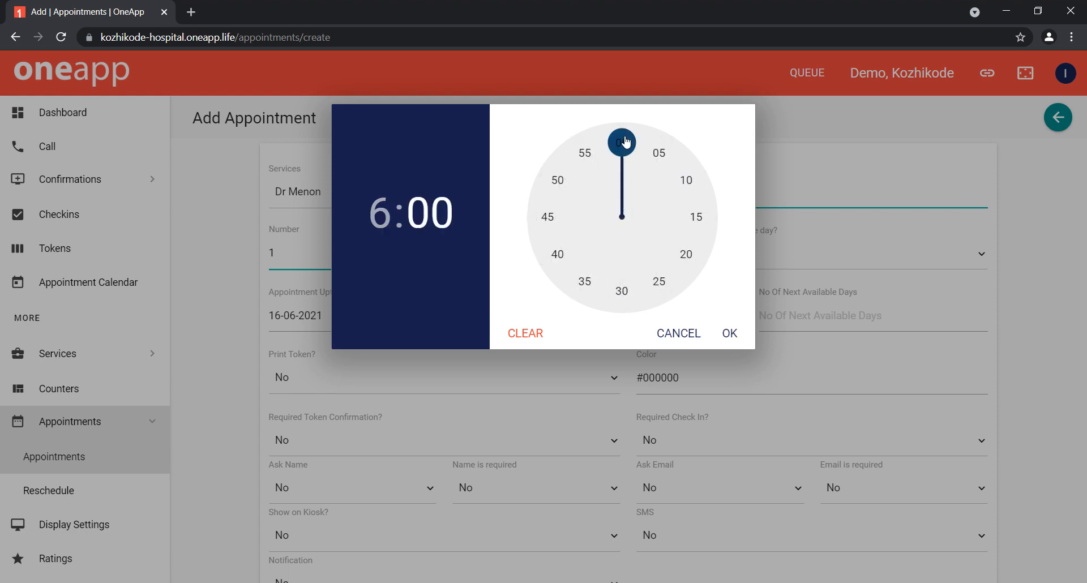
{"action": "left_click", "coordinate": [728, 335]}
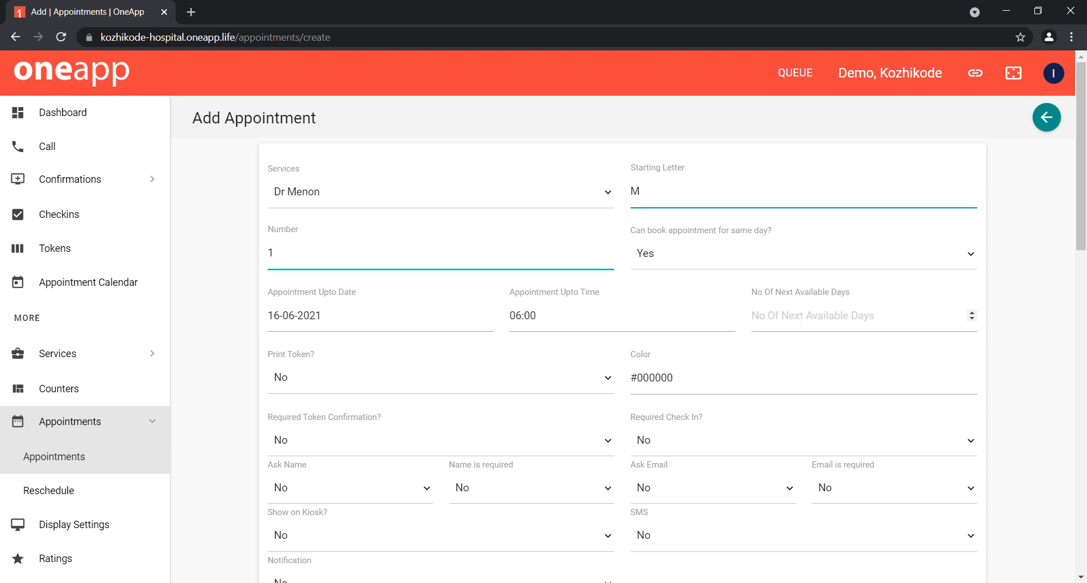
Step: Set the number of next available days to 60 and Print Token to Yes
{"action": "left_click", "coordinate": [801, 320]}
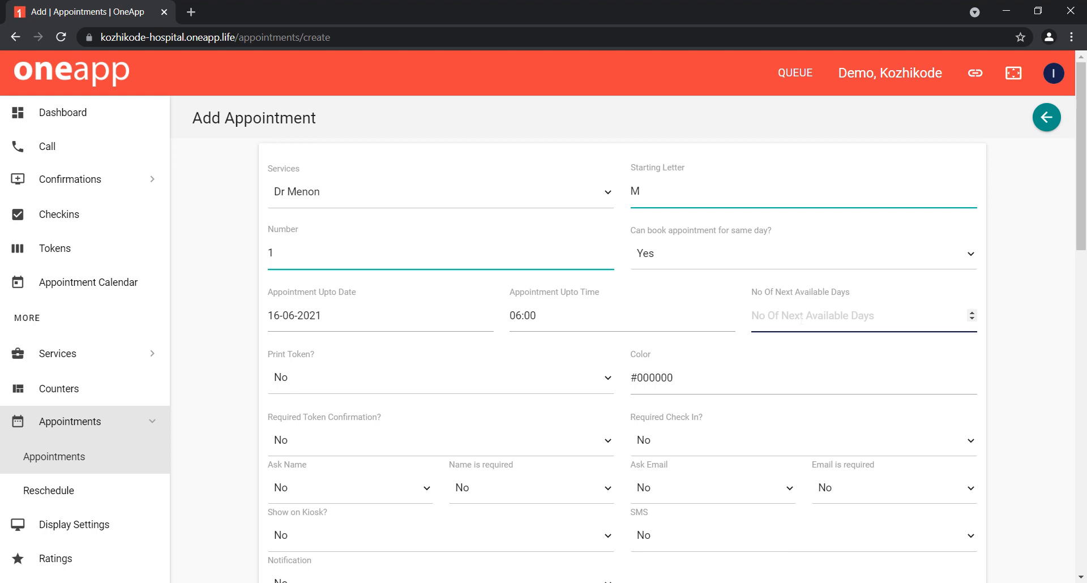
{"action": "type", "text": "6"}
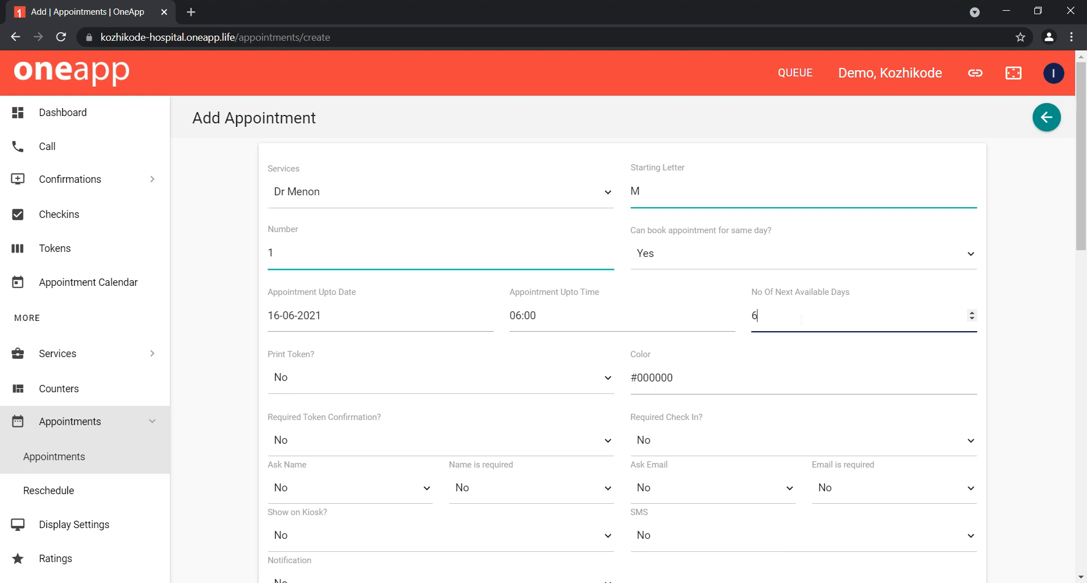
{"action": "type", "text": "0"}
{"action": "scroll", "coordinate": [1010, 338], "scroll_direction": "down", "scroll_amount": 1}
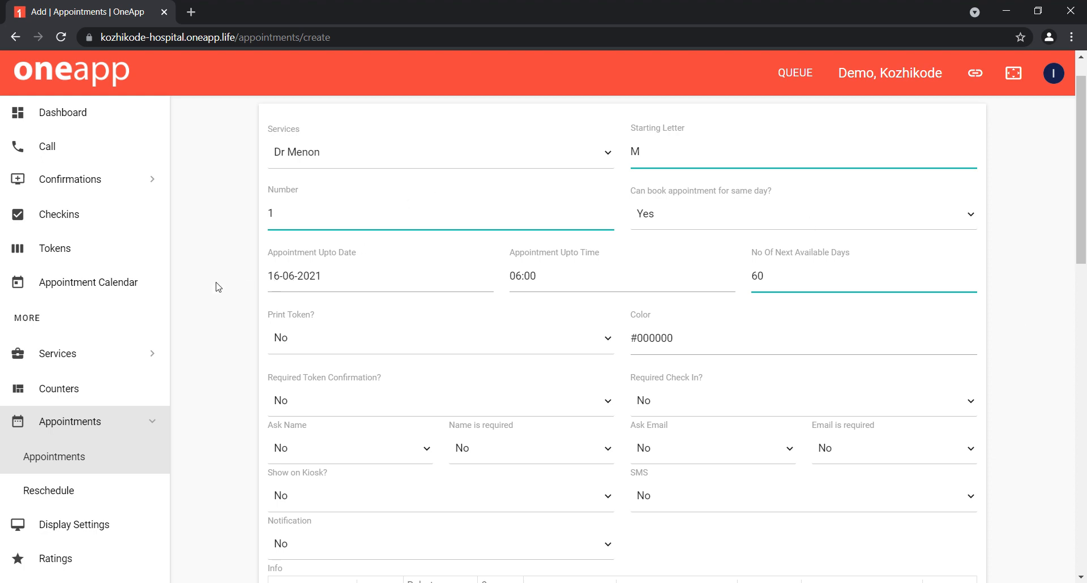
{"action": "left_click", "coordinate": [324, 331]}
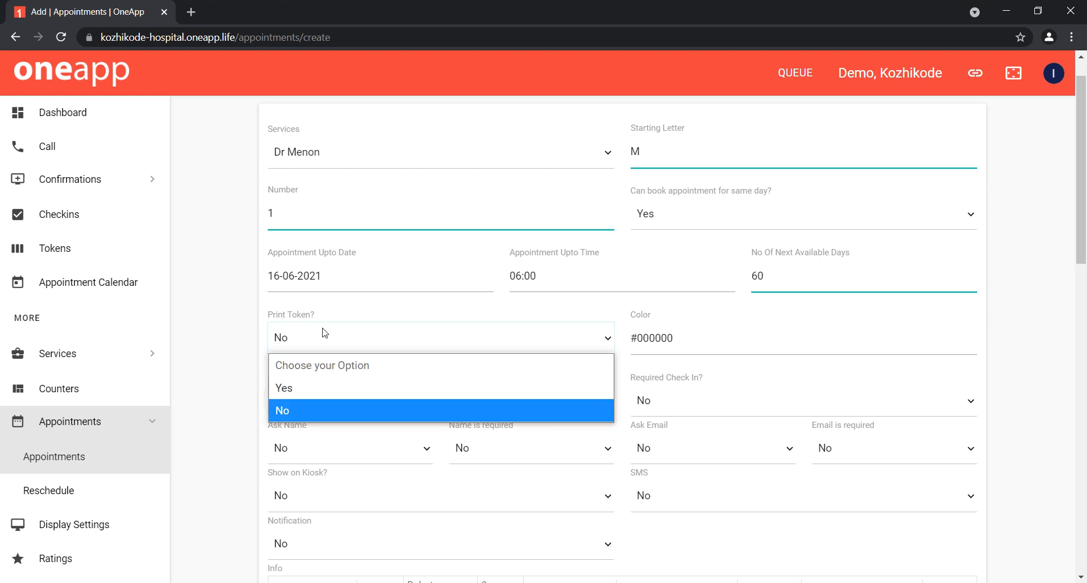
{"action": "left_click", "coordinate": [319, 391]}
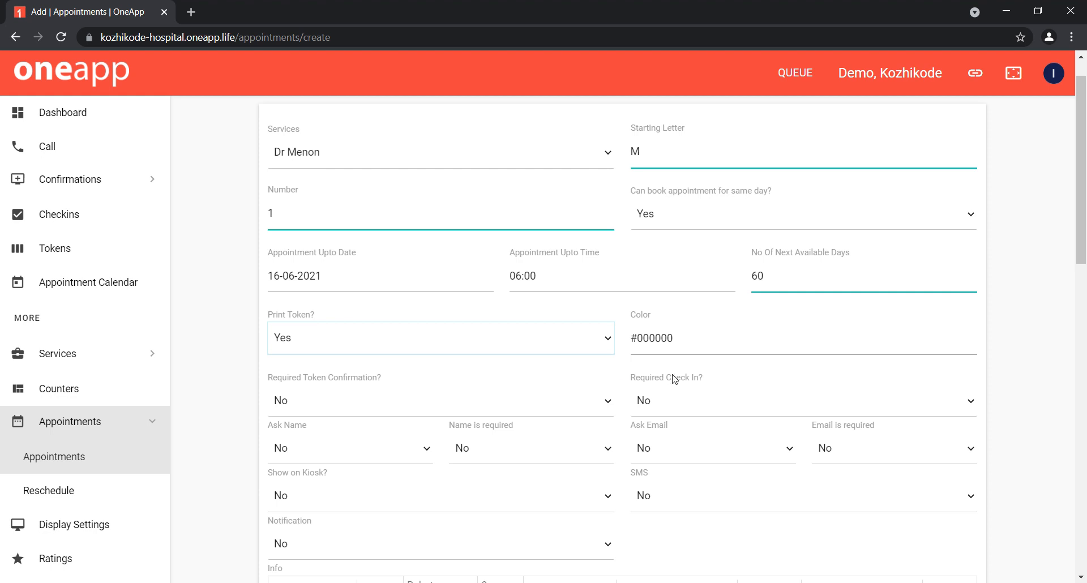
Step: Set the appointment color to a translucent green, rgba(44,177,100,0.3)
{"action": "left_click", "coordinate": [738, 347]}
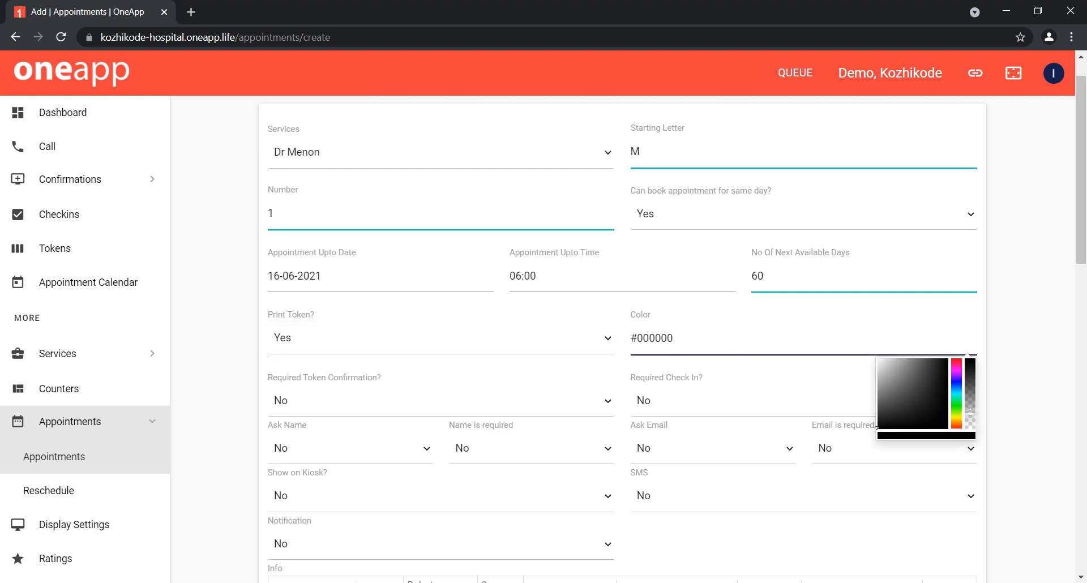
{"action": "left_click", "coordinate": [965, 408]}
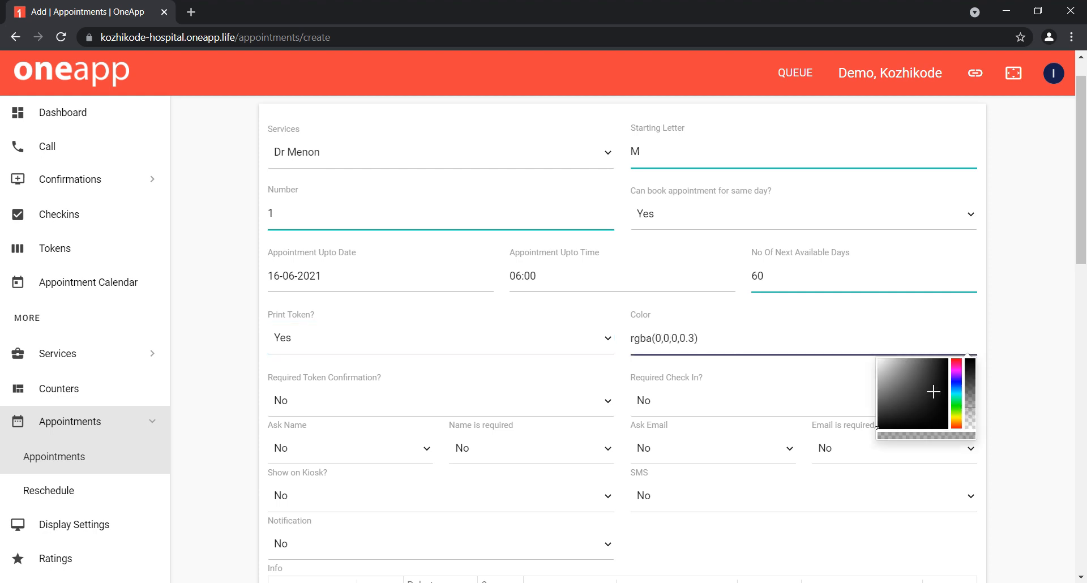
{"action": "left_click", "coordinate": [955, 400]}
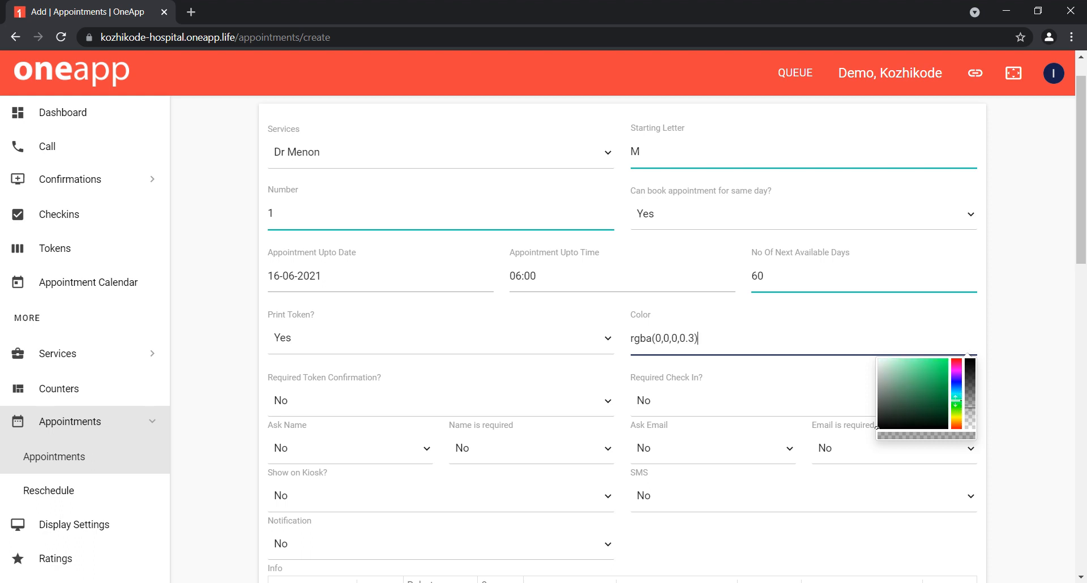
{"action": "left_click", "coordinate": [930, 380]}
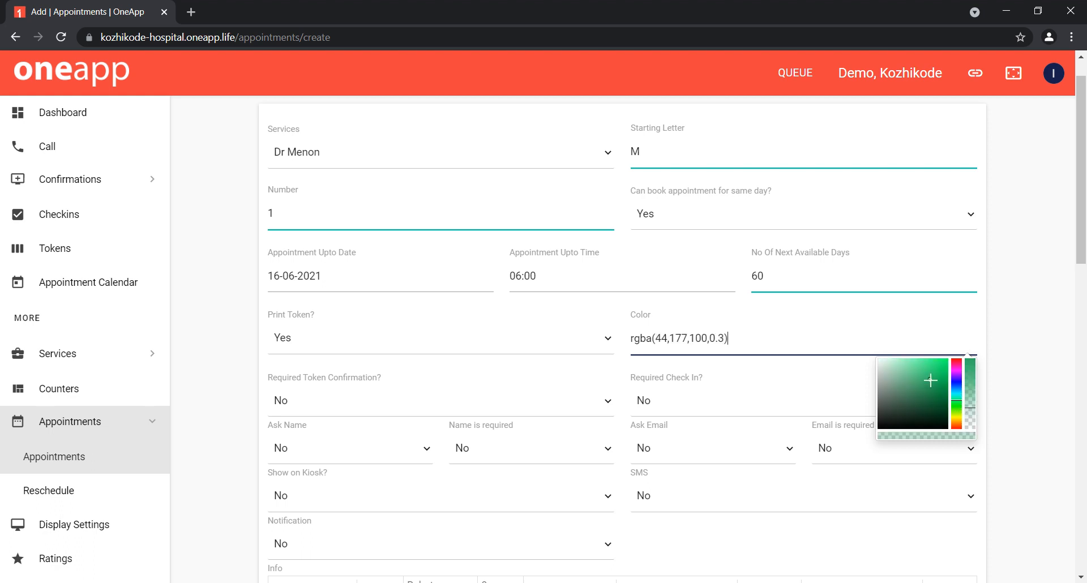
Step: Set Required Check In to Yes and Required Token Confirmation to No
{"action": "left_click", "coordinate": [388, 406]}
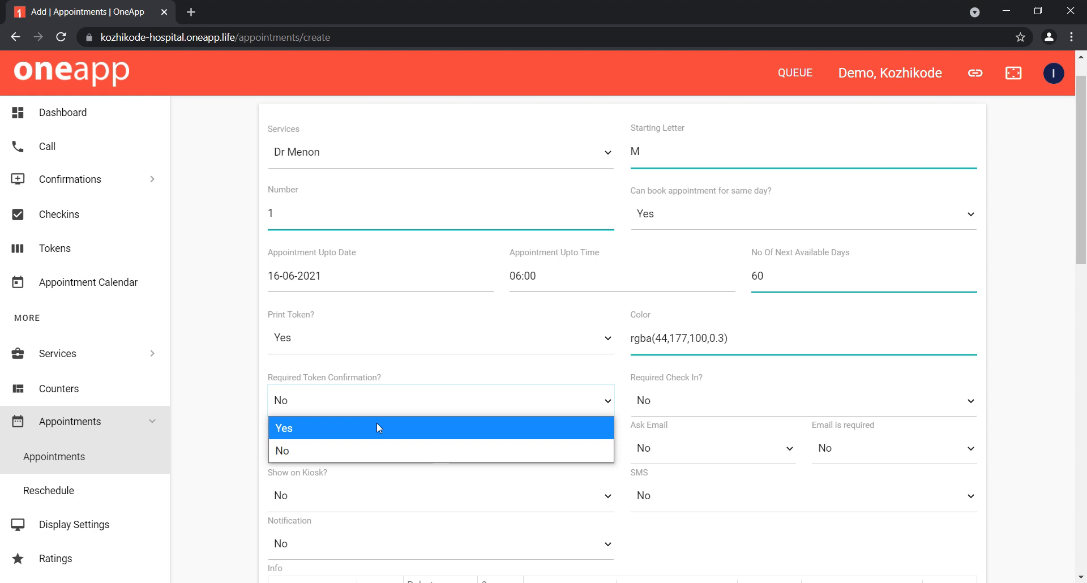
{"action": "left_click", "coordinate": [377, 428]}
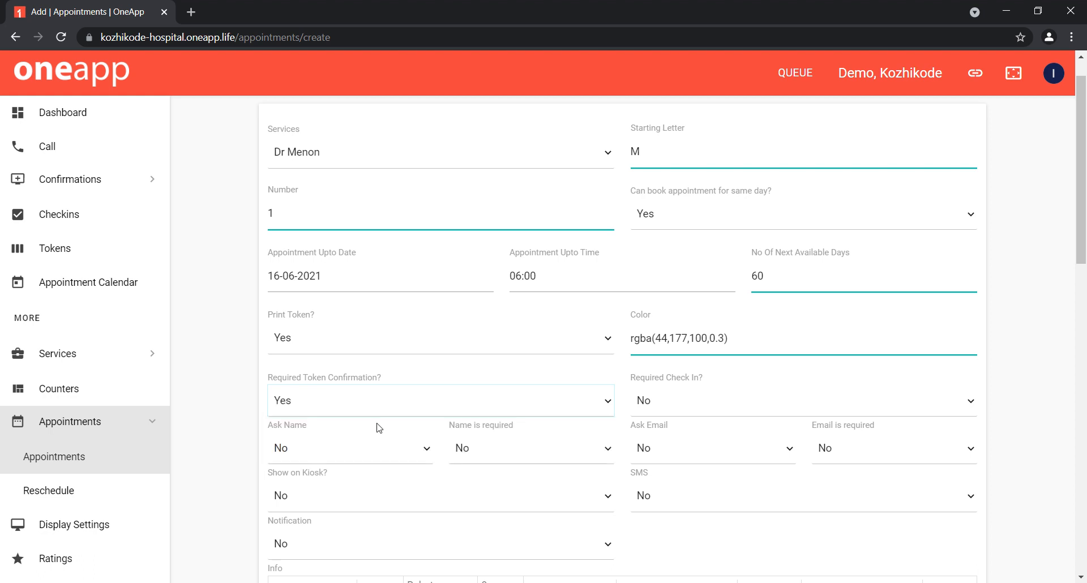
{"action": "left_click", "coordinate": [692, 405]}
{"action": "left_click", "coordinate": [681, 427]}
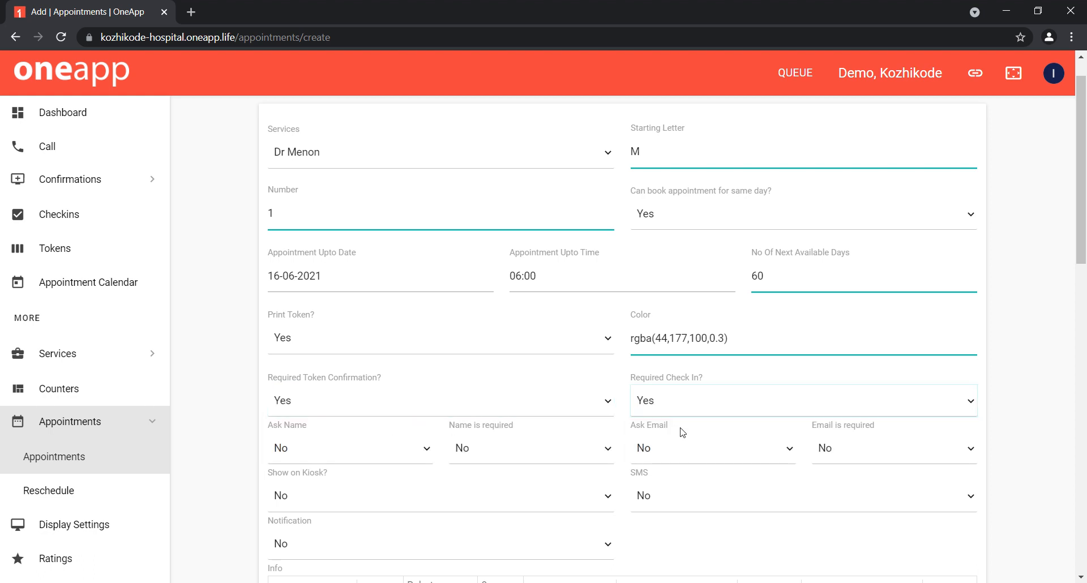
{"action": "left_click", "coordinate": [425, 405]}
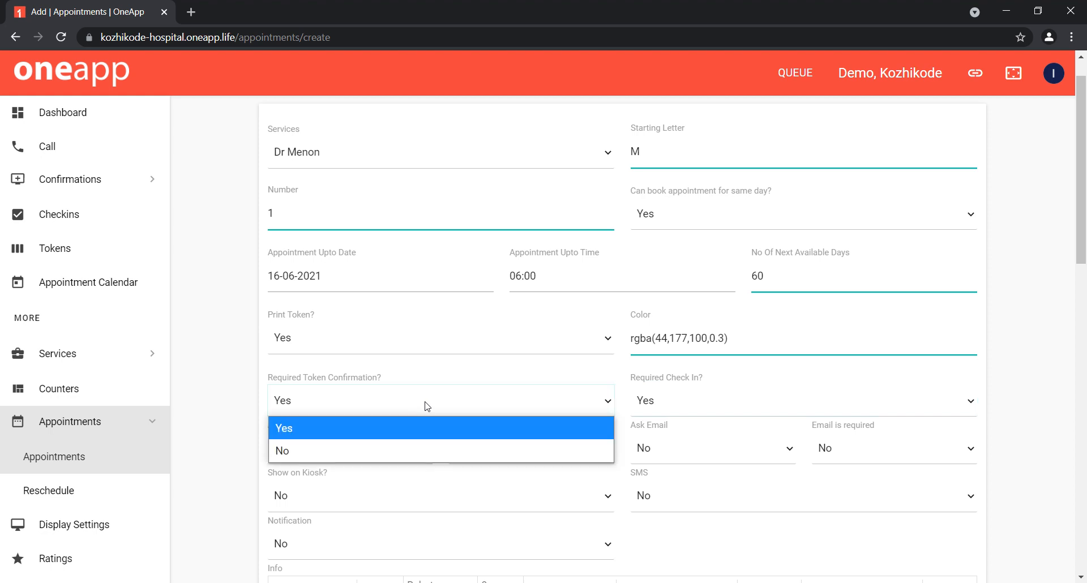
{"action": "left_click", "coordinate": [398, 465]}
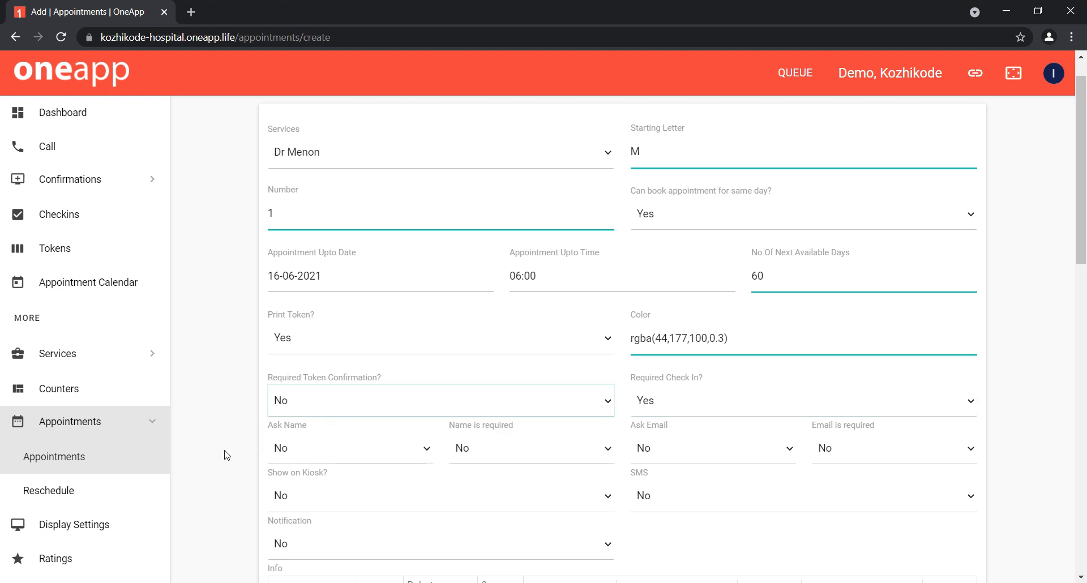
{"action": "scroll", "coordinate": [260, 449], "scroll_direction": "down", "scroll_amount": 2}
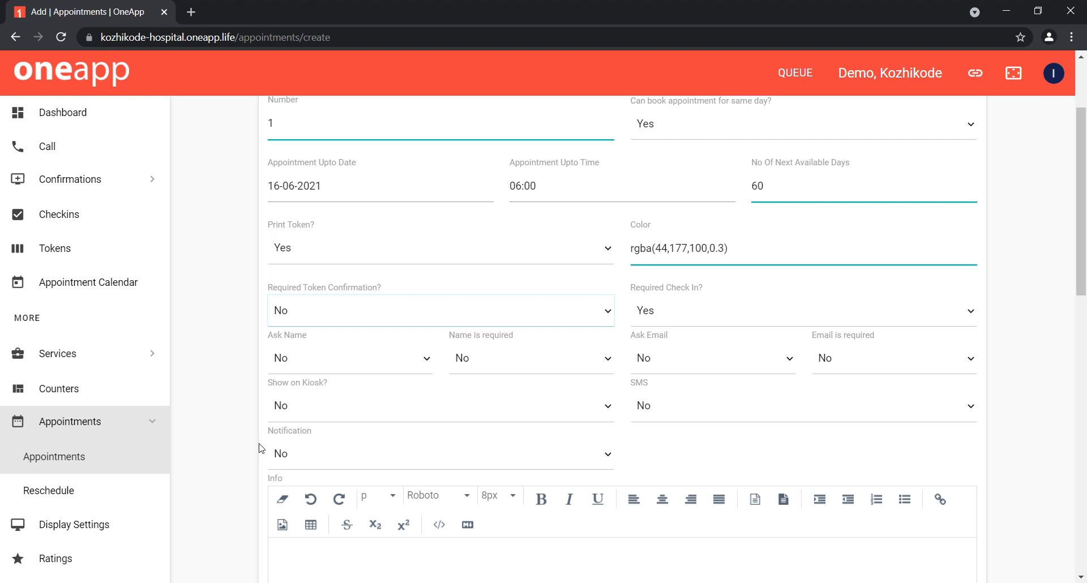
Step: Set both Ask Name and Name is required to Yes
{"action": "left_click", "coordinate": [308, 357]}
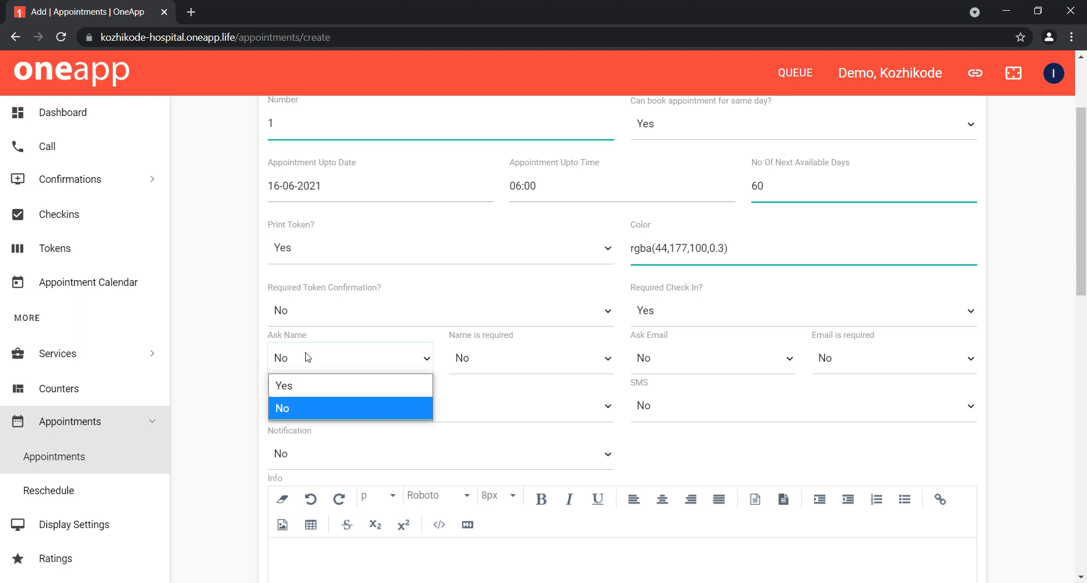
{"action": "left_click", "coordinate": [332, 385]}
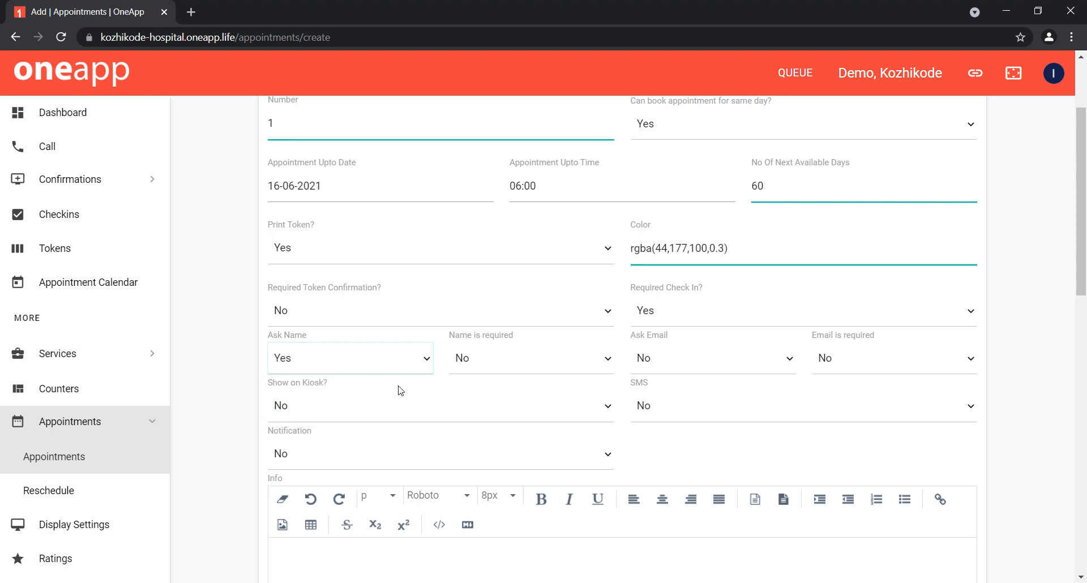
{"action": "left_click", "coordinate": [484, 357]}
{"action": "left_click", "coordinate": [477, 385]}
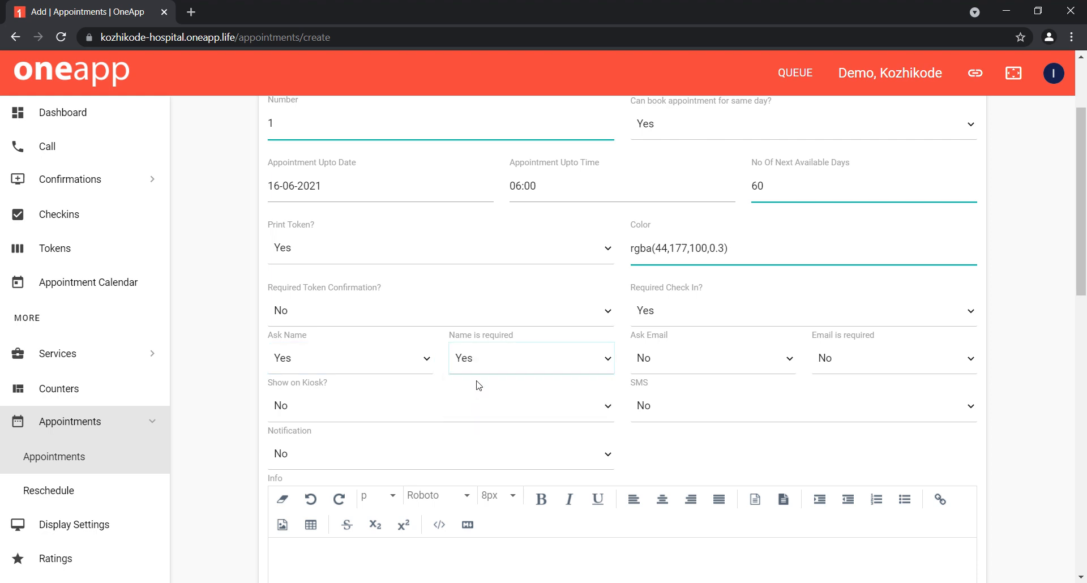
Step: Set both Ask Email and Email is required to Yes
{"action": "left_click", "coordinate": [686, 365]}
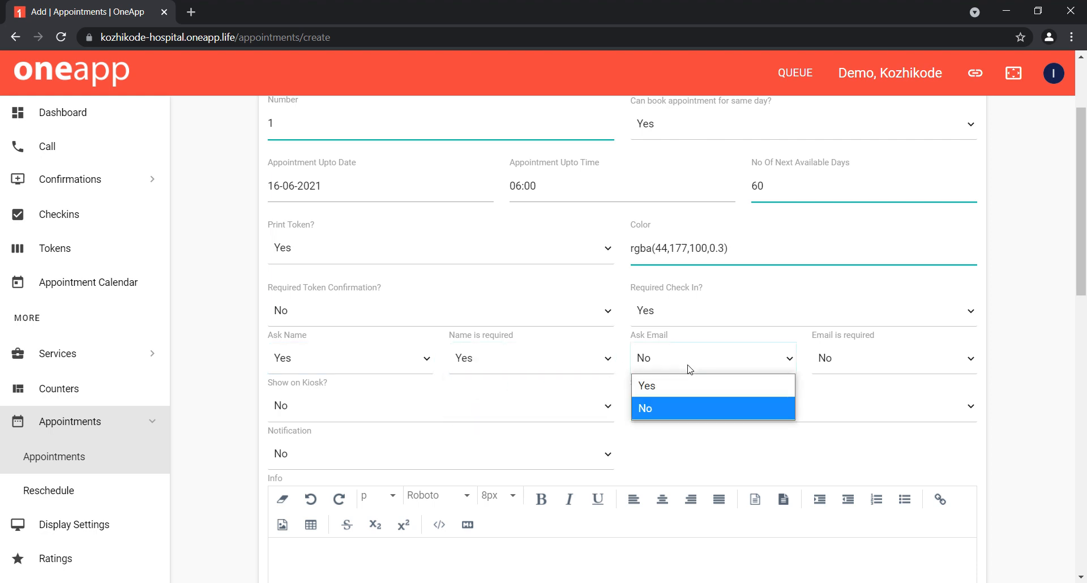
{"action": "left_click", "coordinate": [681, 386]}
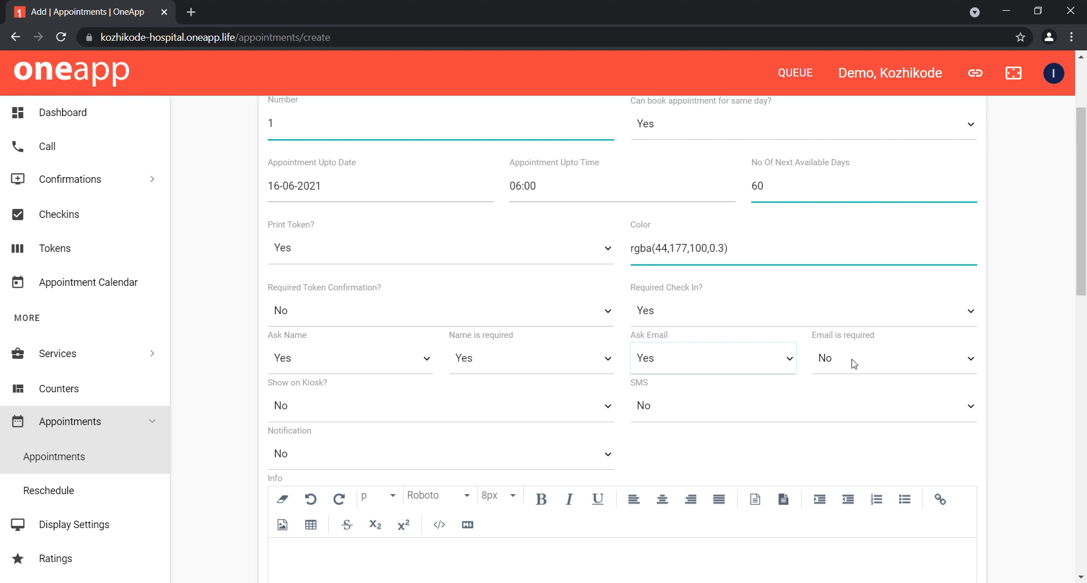
{"action": "left_click", "coordinate": [853, 363]}
{"action": "left_click", "coordinate": [853, 389]}
Step: Enable the Show on Kiosk, SMS and Notification options by setting each to Yes
{"action": "left_click", "coordinate": [442, 409]}
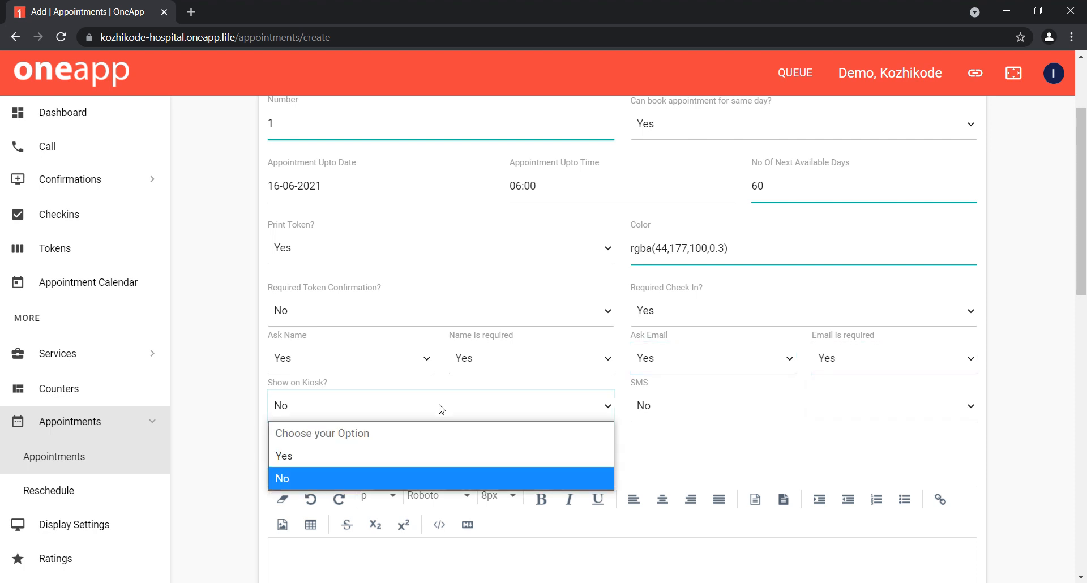
{"action": "left_click", "coordinate": [401, 461]}
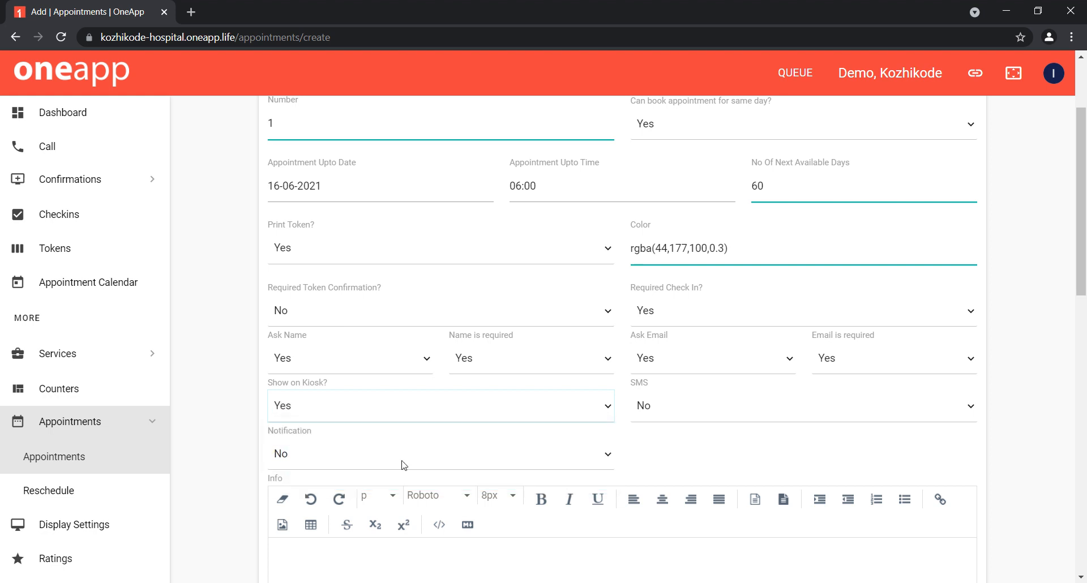
{"action": "left_click", "coordinate": [647, 407]}
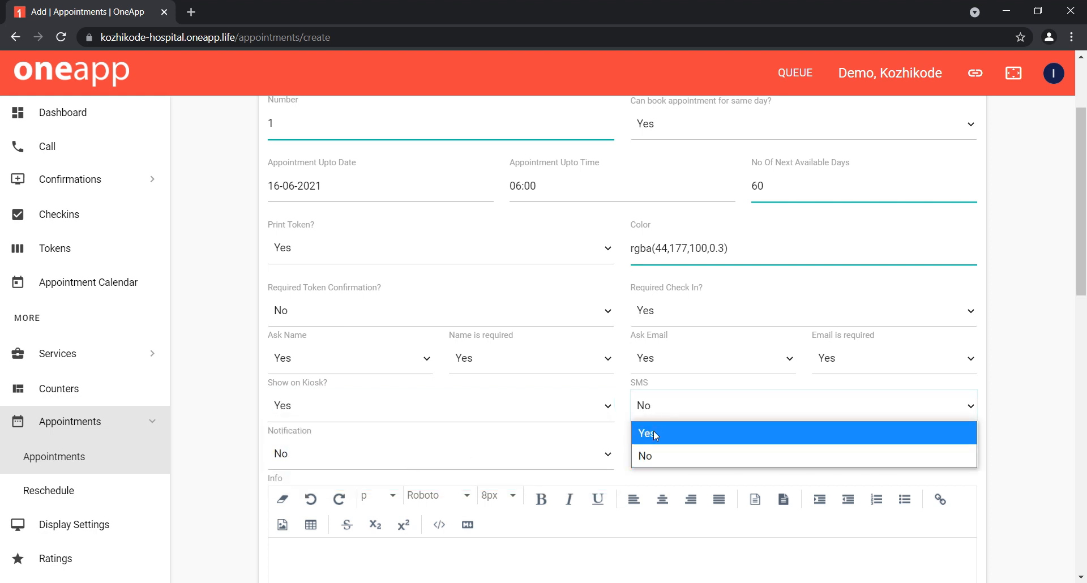
{"action": "left_click", "coordinate": [653, 433]}
{"action": "scroll", "coordinate": [583, 408], "scroll_direction": "down", "scroll_amount": 2}
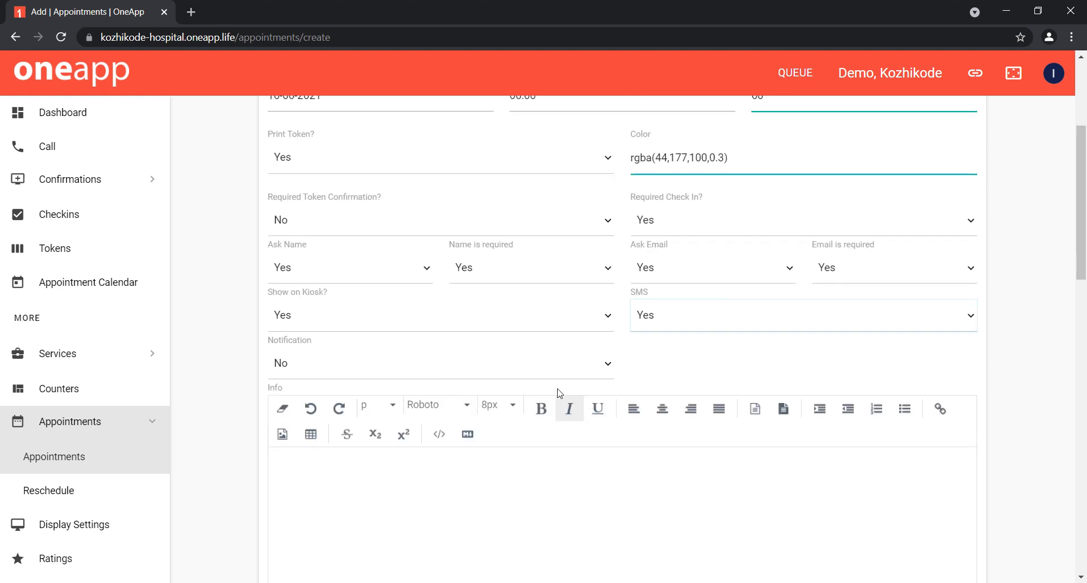
{"action": "left_click", "coordinate": [520, 361]}
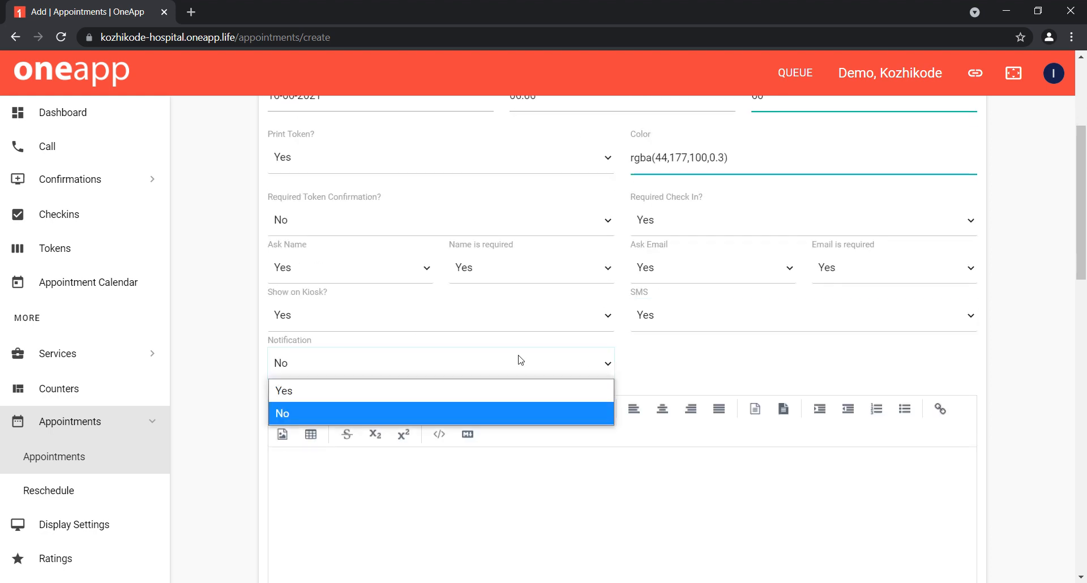
{"action": "left_click", "coordinate": [508, 390]}
Step: Enter "Extra info" as the appointment's Info text
{"action": "scroll", "coordinate": [508, 388], "scroll_direction": "down", "scroll_amount": 2}
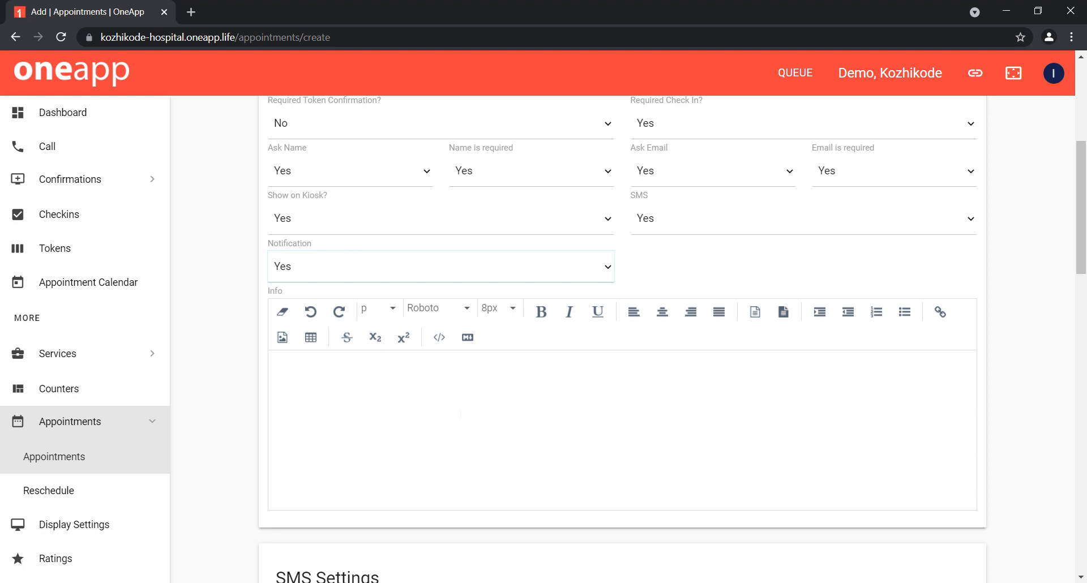
{"action": "left_click", "coordinate": [460, 415]}
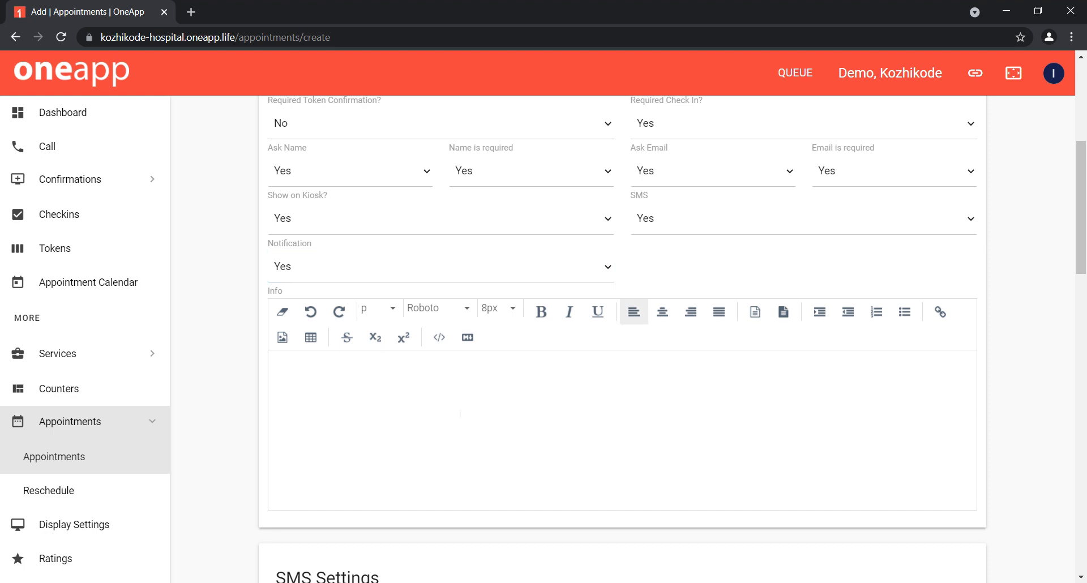
{"action": "type", "text": "ex"}
{"action": "scroll", "coordinate": [623, 340], "scroll_direction": "down", "scroll_amount": 2}
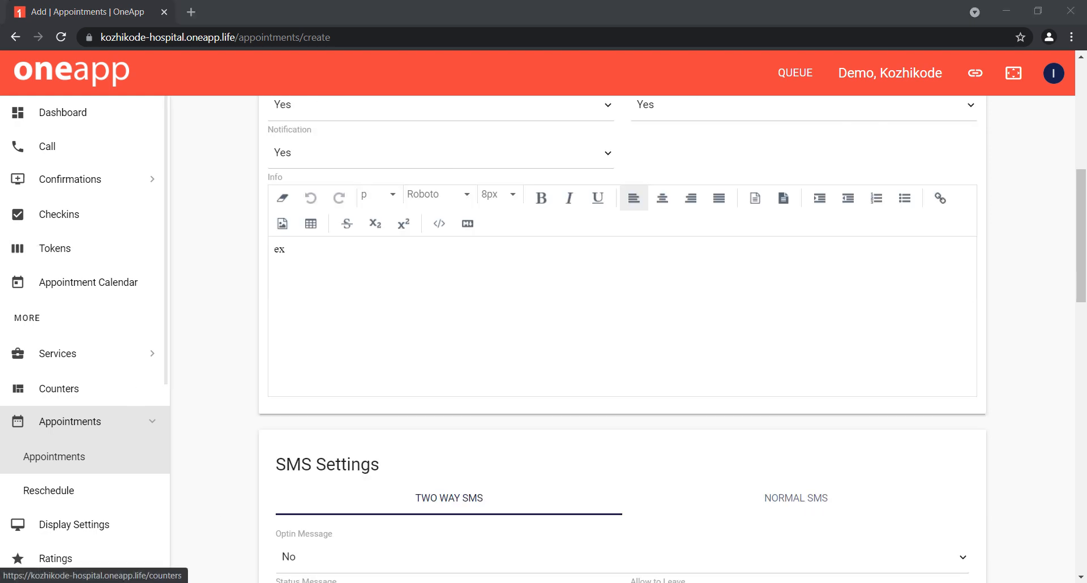
{"action": "left_click", "coordinate": [329, 247]}
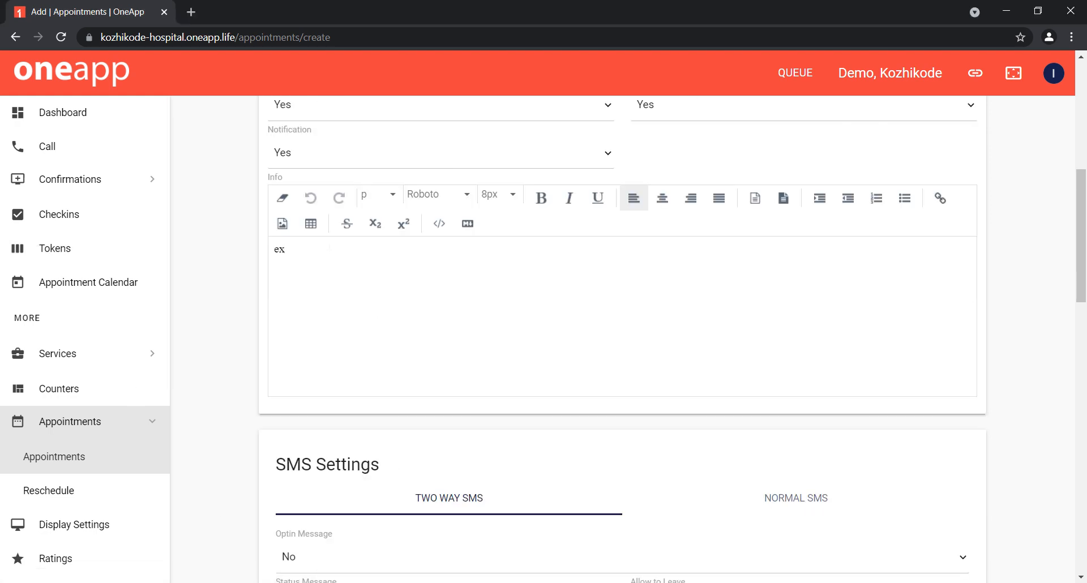
{"action": "key", "text": "BackSpace"}
{"action": "key", "text": "BackSpace"}
{"action": "type", "text": "Etra info"}
{"action": "type", "text": "x"}
Step: Set Optin Message and Status Message to Yes for Normal SMS, keeping the default message formats
{"action": "scroll", "coordinate": [242, 381], "scroll_direction": "down", "scroll_amount": 5}
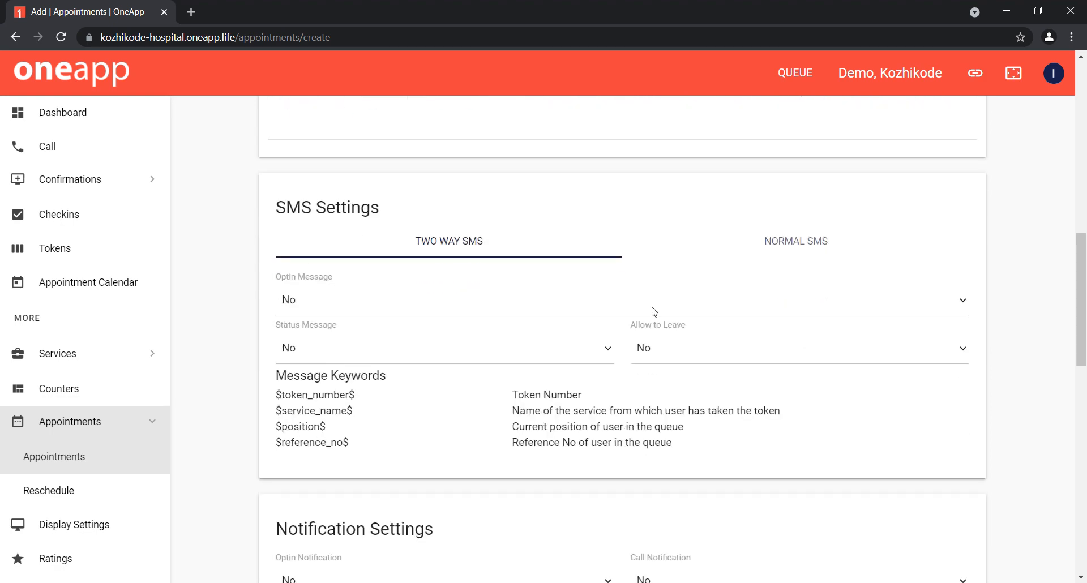
{"action": "left_click", "coordinate": [813, 242]}
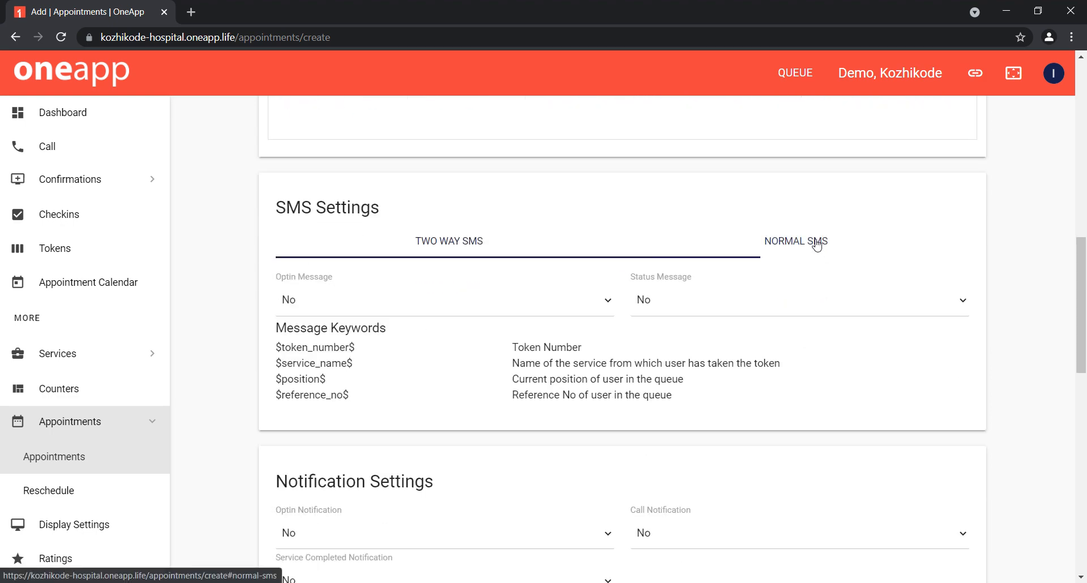
{"action": "left_click", "coordinate": [500, 307]}
{"action": "left_click", "coordinate": [477, 335]}
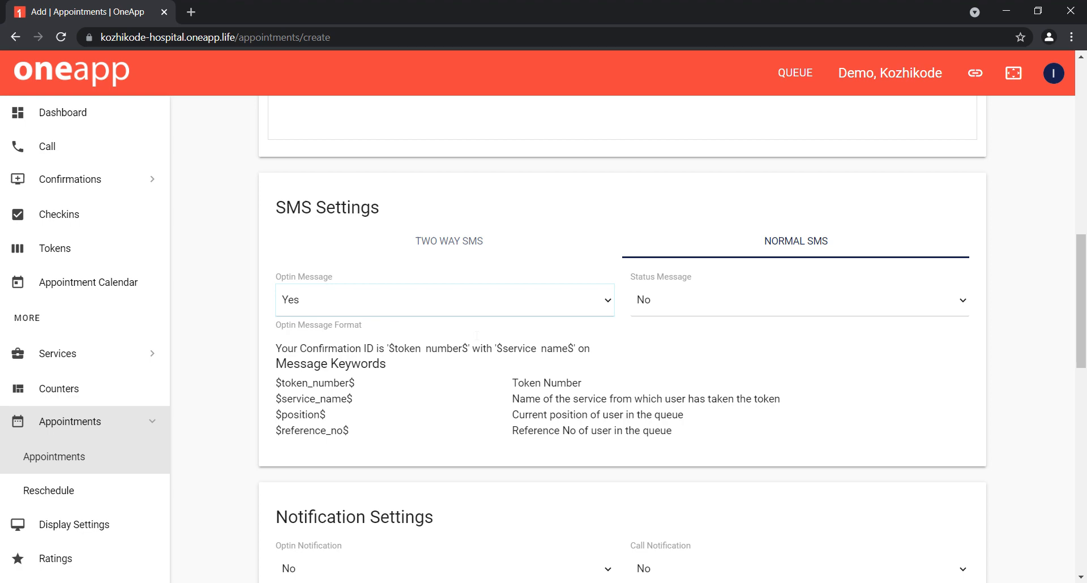
{"action": "left_click", "coordinate": [681, 309]}
{"action": "left_click", "coordinate": [680, 327]}
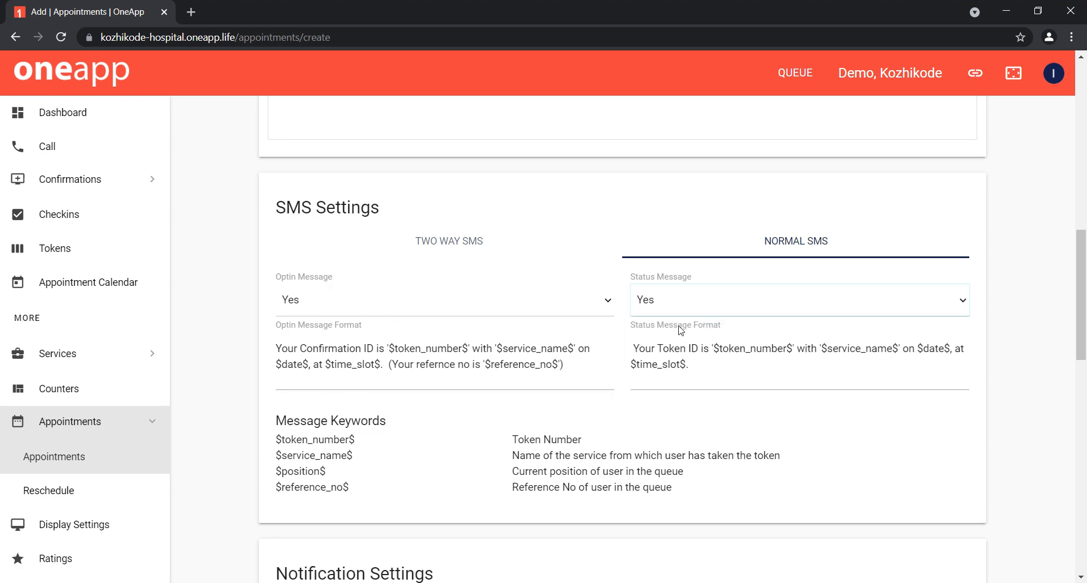
Step: Set Service Completed Notification and Optin Notification to Yes in the Notification Settings
{"action": "scroll", "coordinate": [680, 328], "scroll_direction": "down", "scroll_amount": 1}
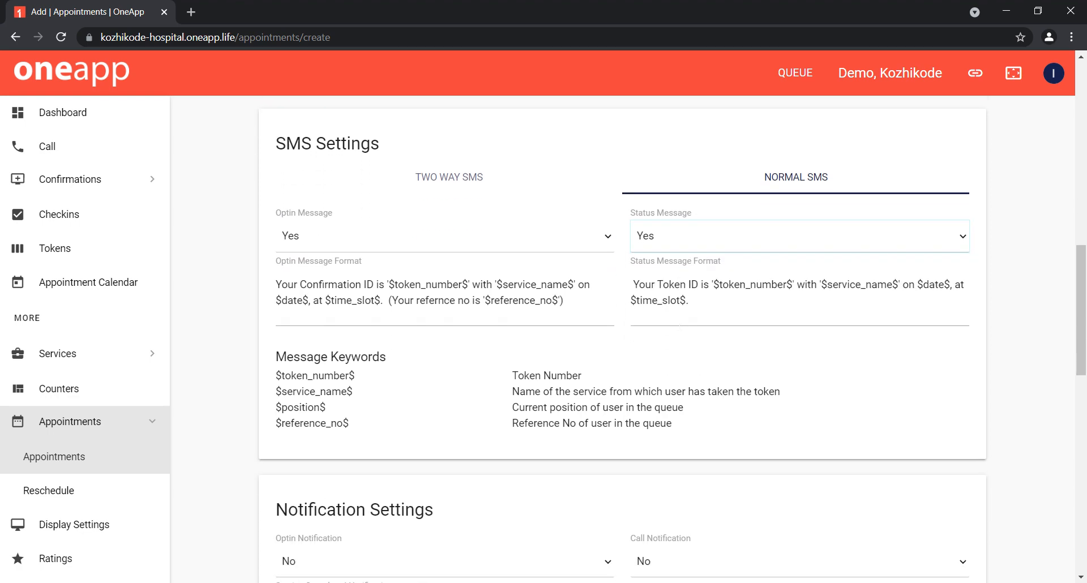
{"action": "scroll", "coordinate": [681, 331], "scroll_direction": "down", "scroll_amount": 1}
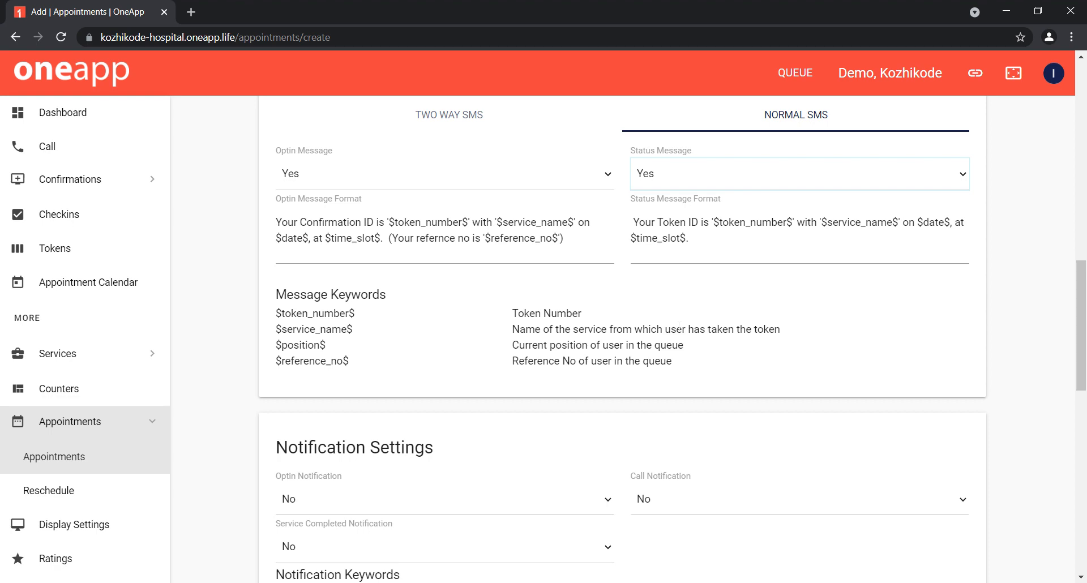
{"action": "scroll", "coordinate": [679, 327], "scroll_direction": "down", "scroll_amount": 5}
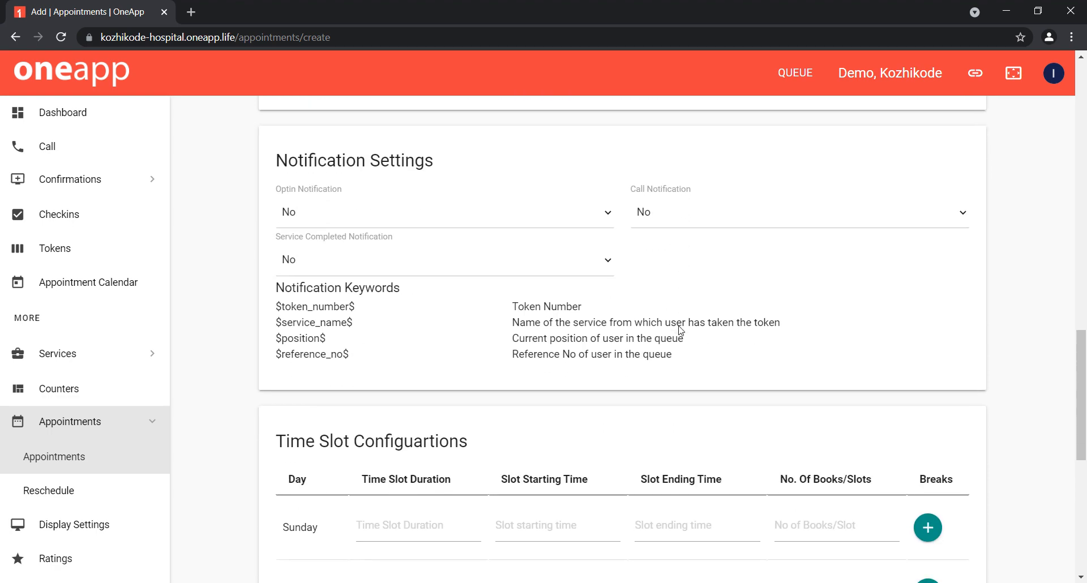
{"action": "left_click", "coordinate": [473, 243]}
{"action": "left_click", "coordinate": [456, 271]}
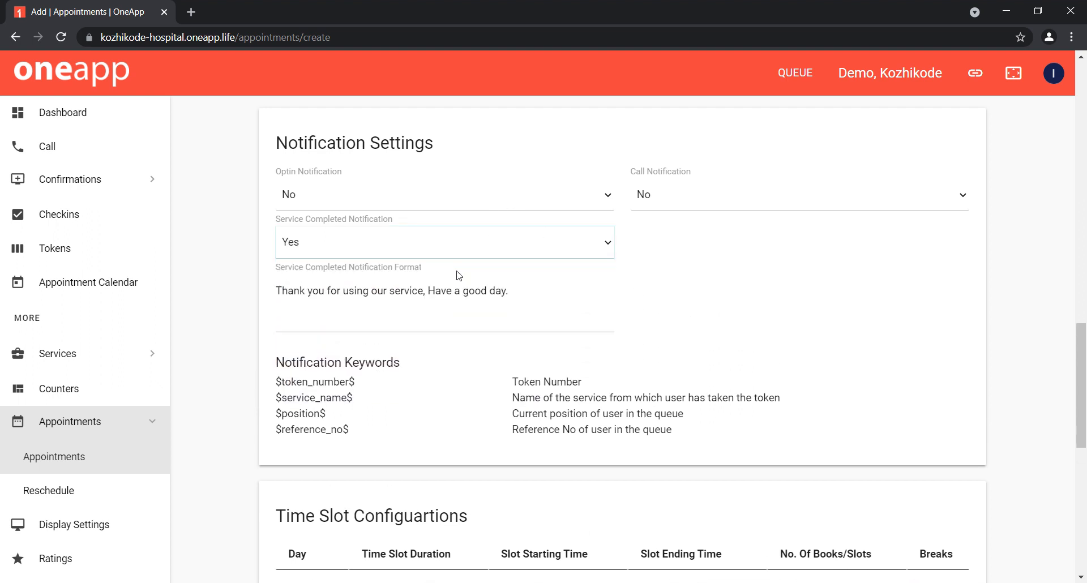
{"action": "left_click", "coordinate": [461, 196]}
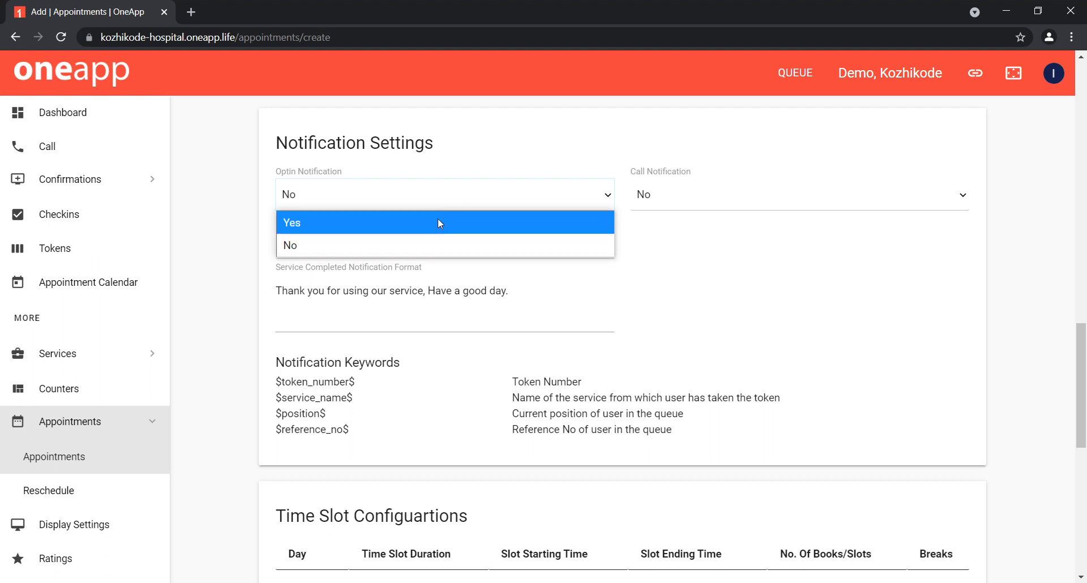
{"action": "left_click", "coordinate": [437, 220]}
Step: Set Call Notification to Yes in the Notification Settings
{"action": "scroll", "coordinate": [665, 359], "scroll_direction": "down", "scroll_amount": 1}
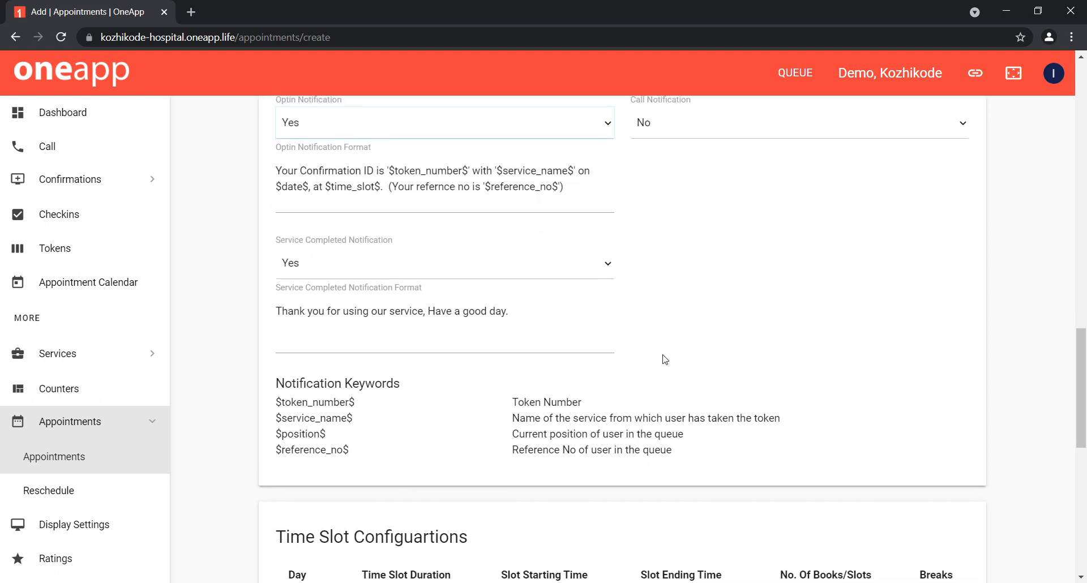
{"action": "scroll", "coordinate": [664, 359], "scroll_direction": "up", "scroll_amount": 1}
{"action": "left_click", "coordinate": [764, 159]}
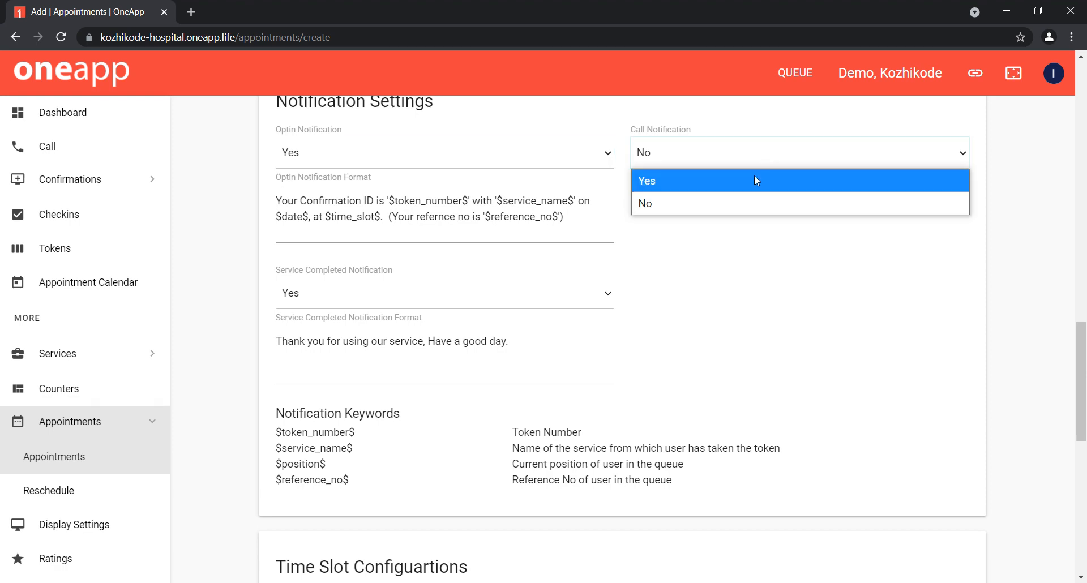
{"action": "left_click", "coordinate": [753, 177]}
Step: Set Sunday's Time Slot Duration to 15:00 in the time slot configurations
{"action": "scroll", "coordinate": [756, 181], "scroll_direction": "down", "scroll_amount": 2}
{"action": "scroll", "coordinate": [757, 181], "scroll_direction": "down", "scroll_amount": 5}
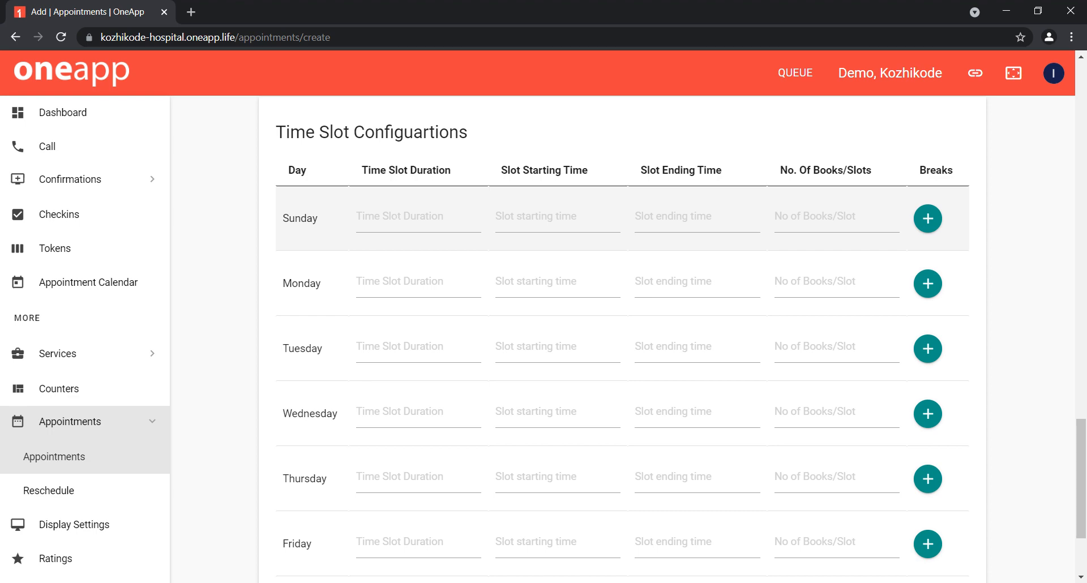
{"action": "left_click", "coordinate": [397, 218]}
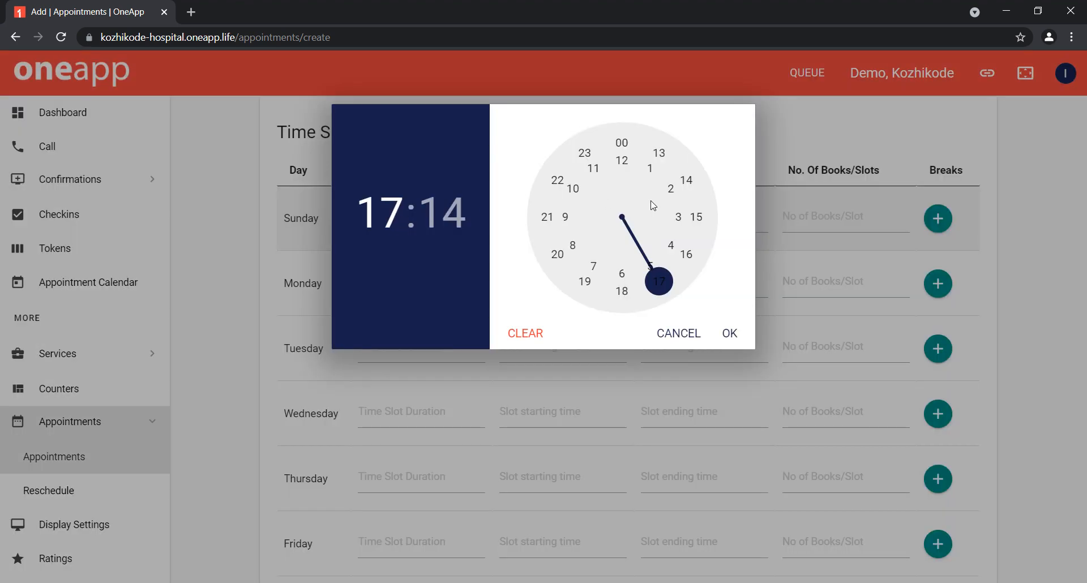
{"action": "left_click", "coordinate": [696, 217]}
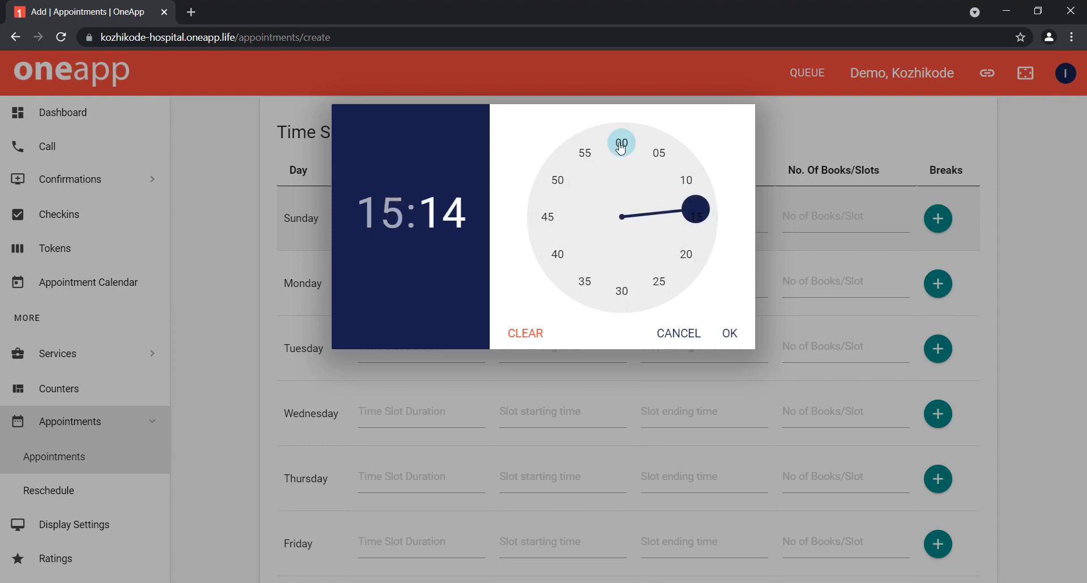
{"action": "left_click", "coordinate": [622, 144]}
{"action": "left_click", "coordinate": [731, 335]}
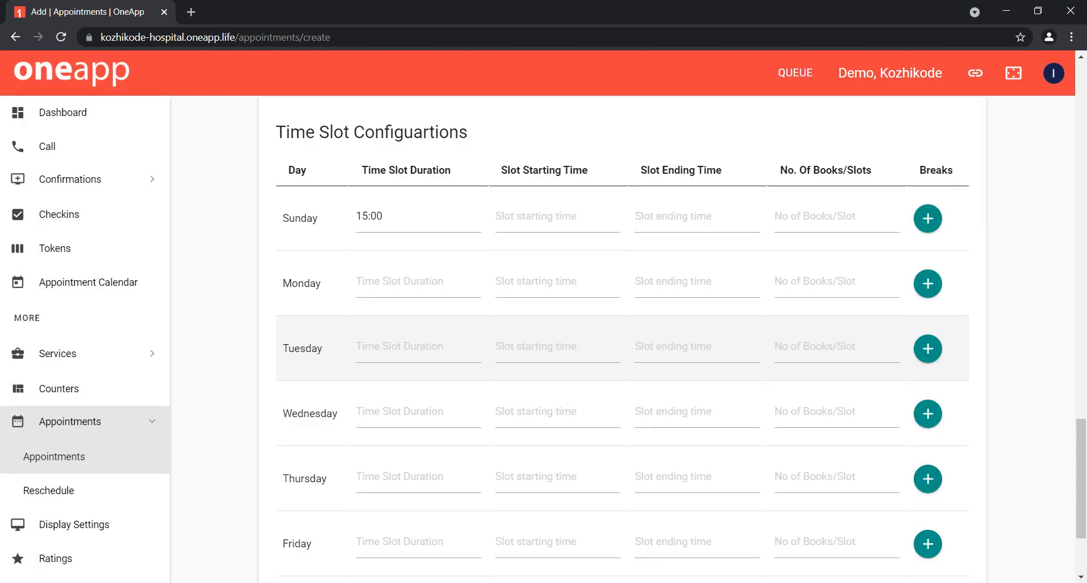
Step: Set Sunday's Slot Starting Time to 09:00 AM
{"action": "left_click", "coordinate": [534, 207]}
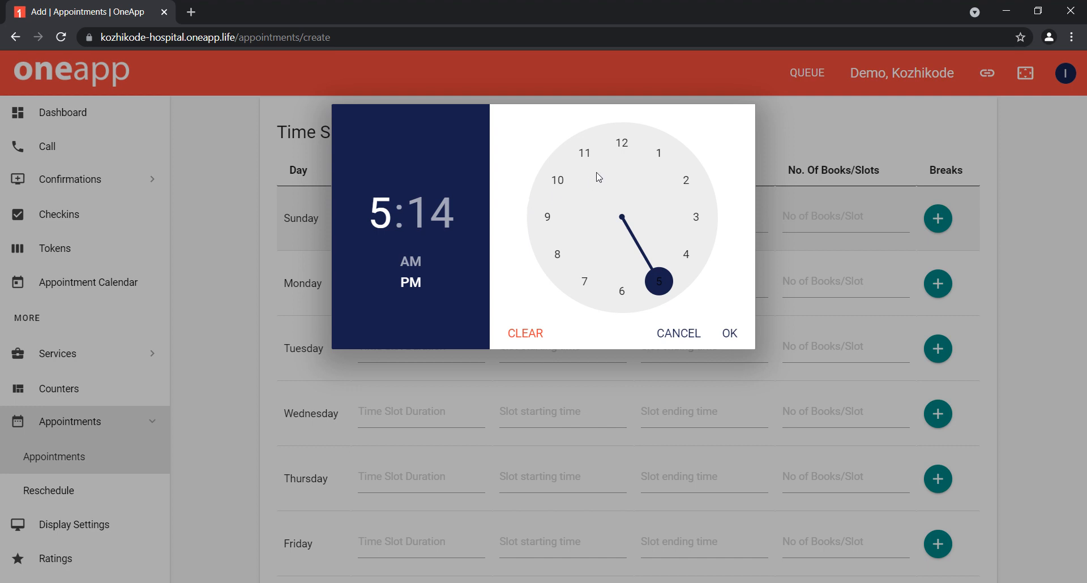
{"action": "left_click", "coordinate": [548, 221]}
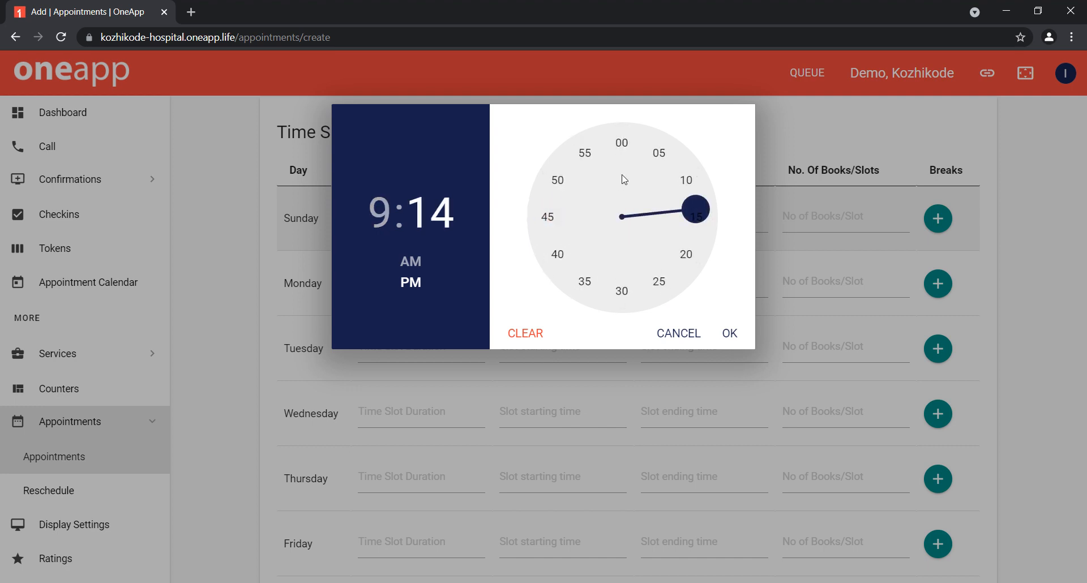
{"action": "left_click", "coordinate": [414, 264]}
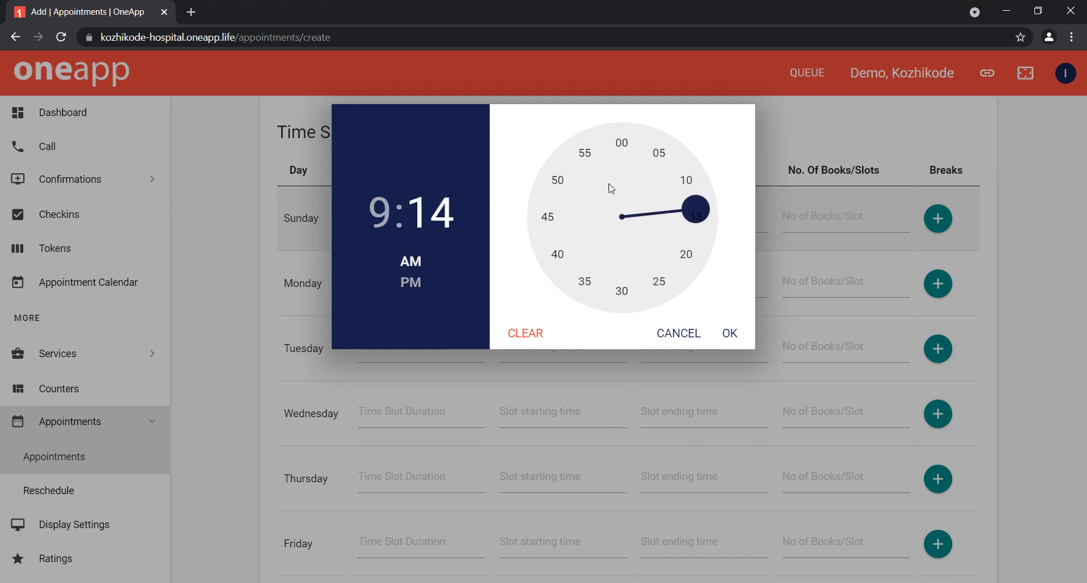
{"action": "left_click", "coordinate": [621, 144]}
{"action": "left_click", "coordinate": [730, 333]}
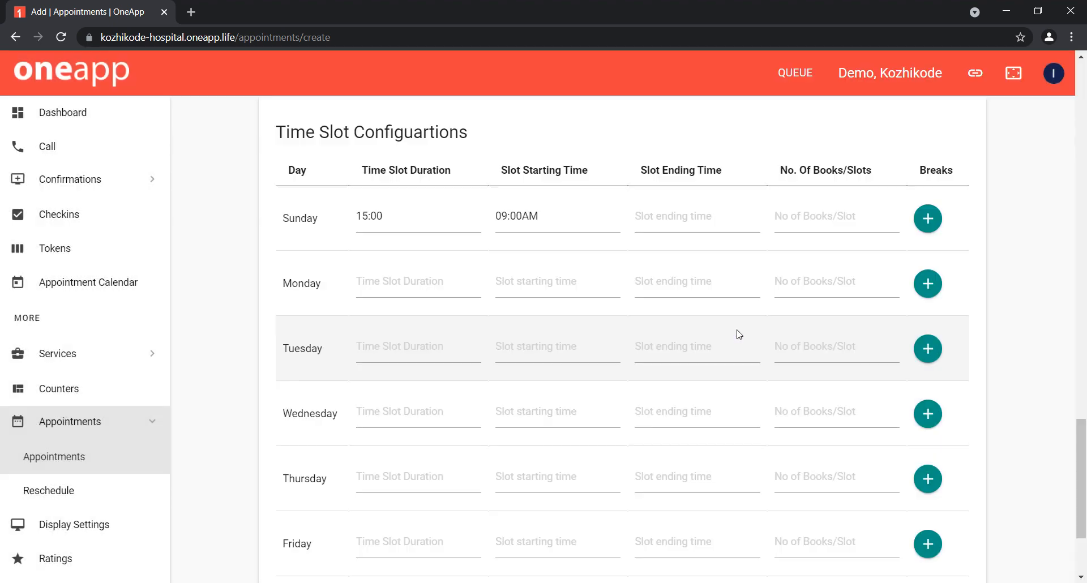
Step: Set Sunday's Slot Ending Time to 06:00 PM and its number of books per slot to 1
{"action": "left_click", "coordinate": [698, 221]}
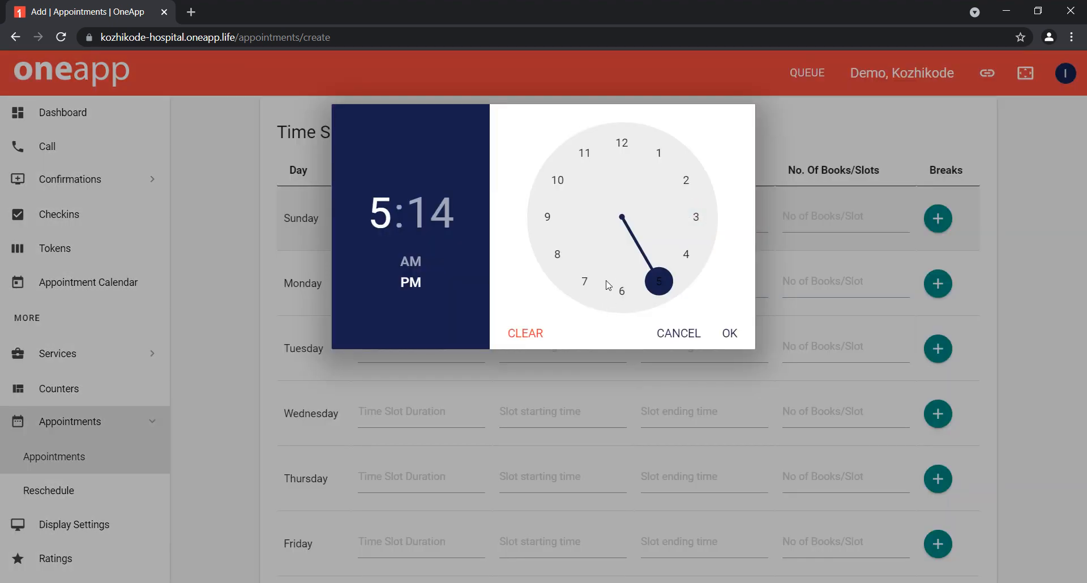
{"action": "left_click", "coordinate": [622, 296]}
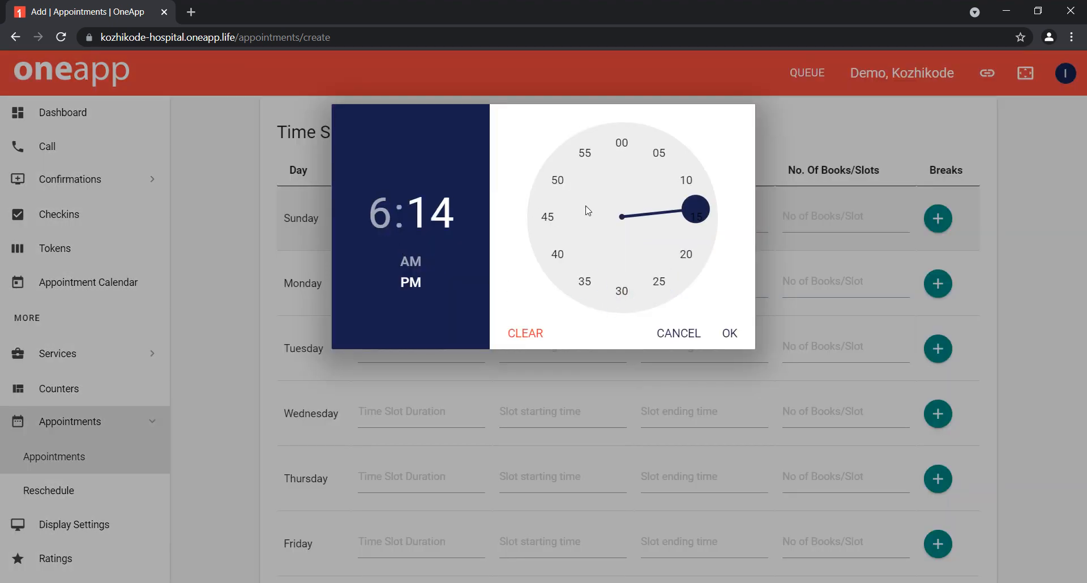
{"action": "left_click", "coordinate": [624, 148]}
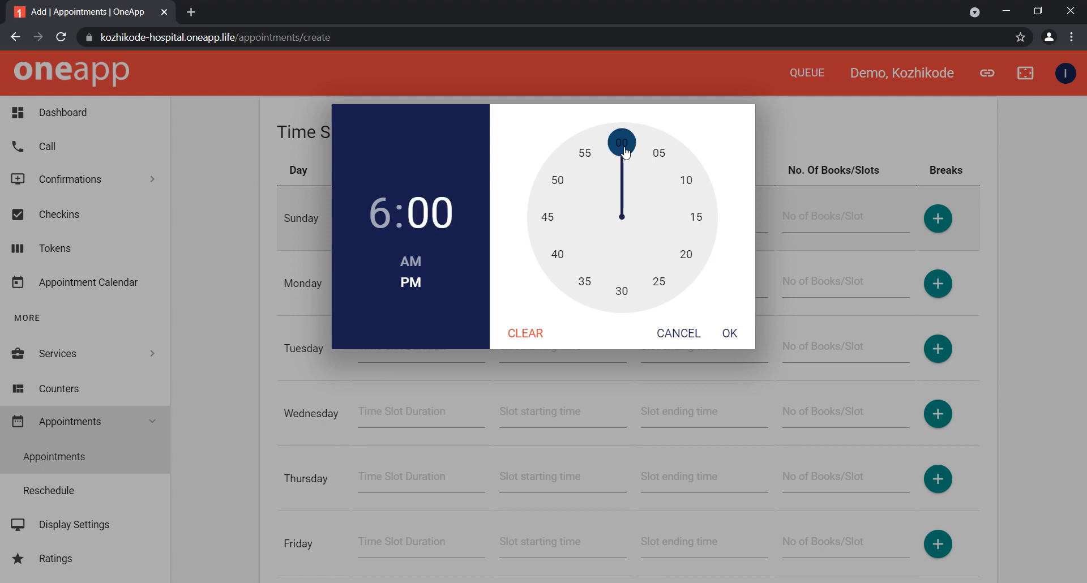
{"action": "left_click", "coordinate": [728, 333]}
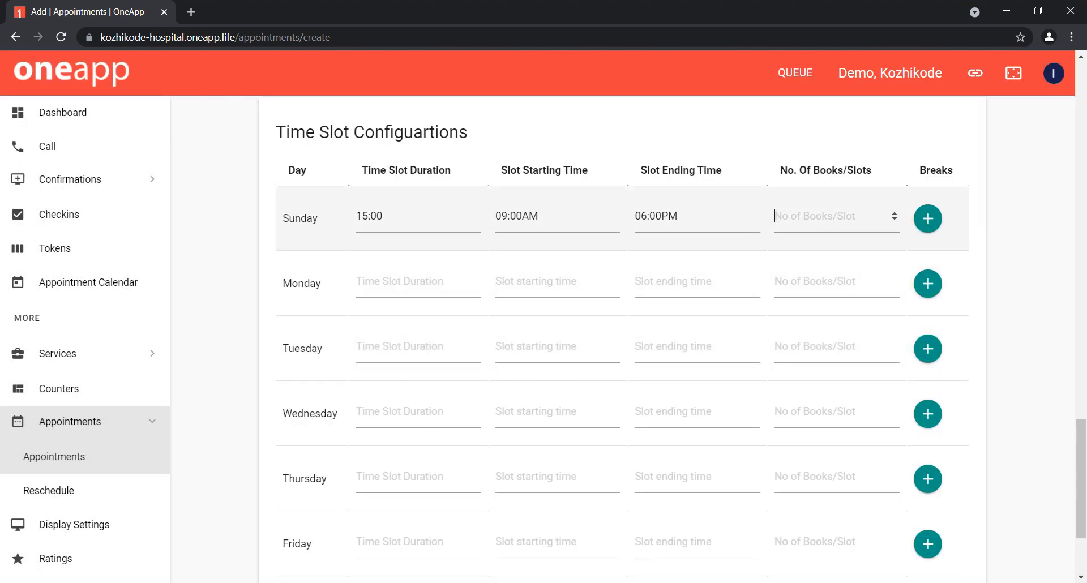
{"action": "left_click", "coordinate": [832, 218]}
{"action": "type", "text": "1"}
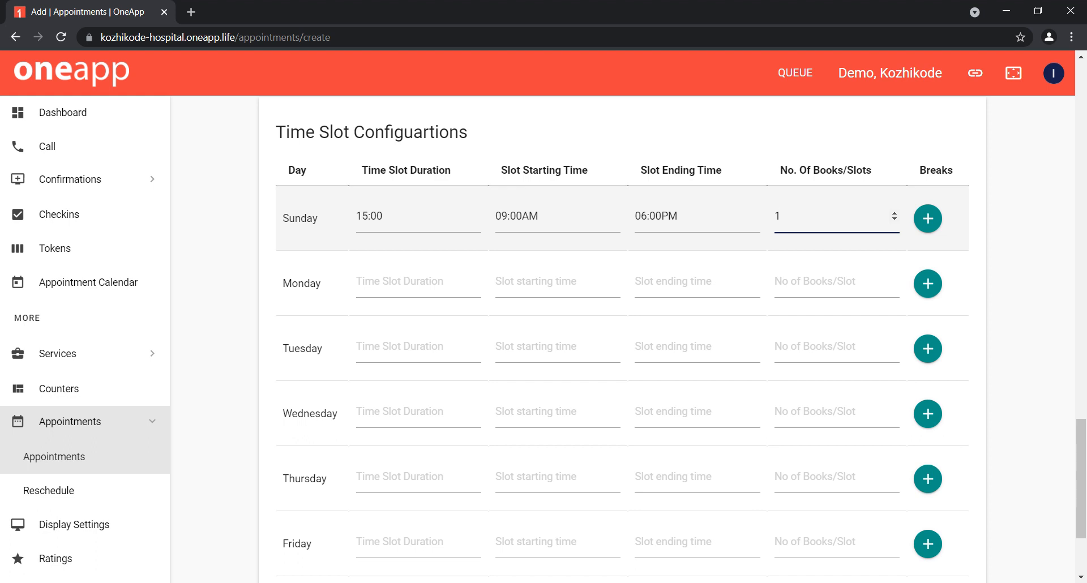
Step: Add a Sunday break named "Lunch" with a Break Starting Time of 02:00 PM
{"action": "left_click", "coordinate": [928, 221]}
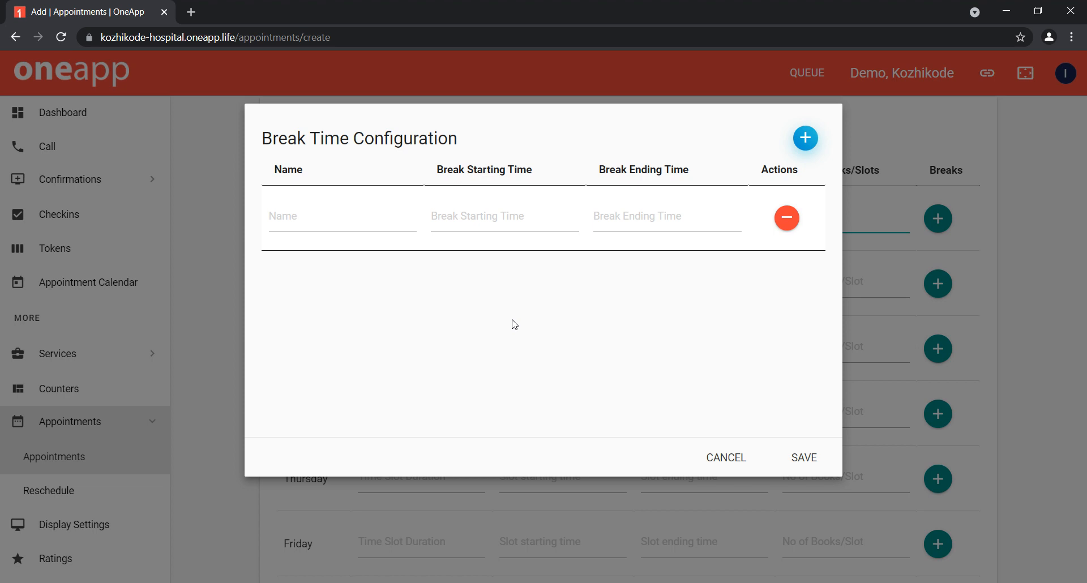
{"action": "left_click", "coordinate": [342, 217]}
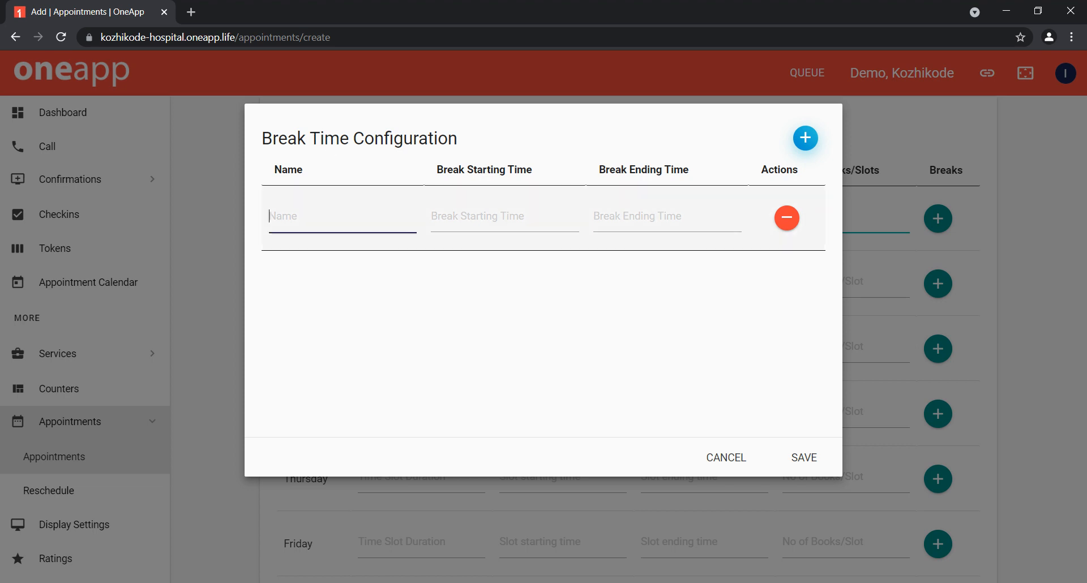
{"action": "type", "text": "Lunch"}
{"action": "left_click", "coordinate": [502, 219]}
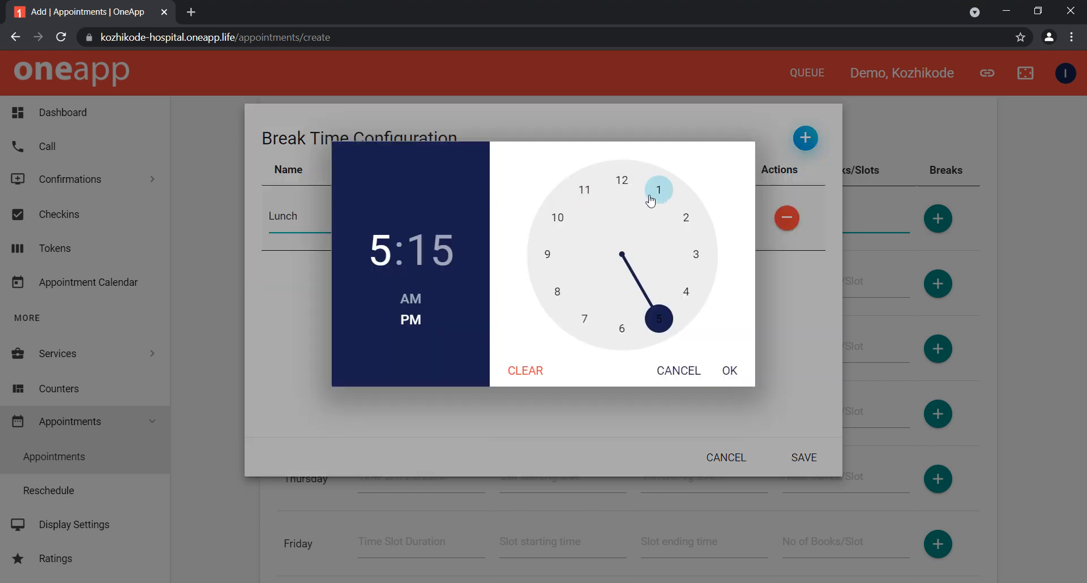
{"action": "left_click", "coordinate": [682, 227]}
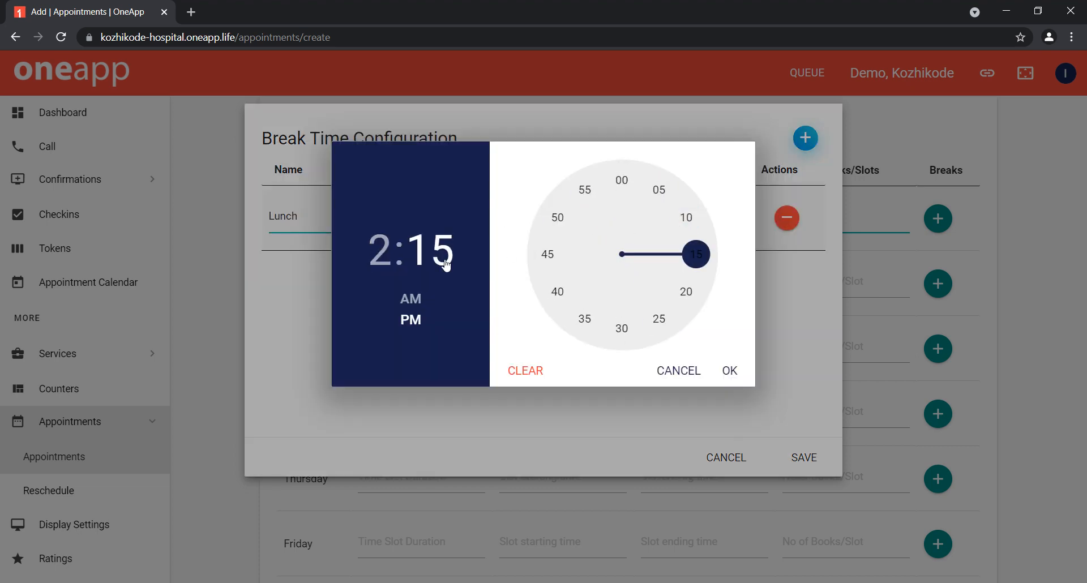
{"action": "left_click", "coordinate": [623, 183]}
{"action": "left_click", "coordinate": [735, 372]}
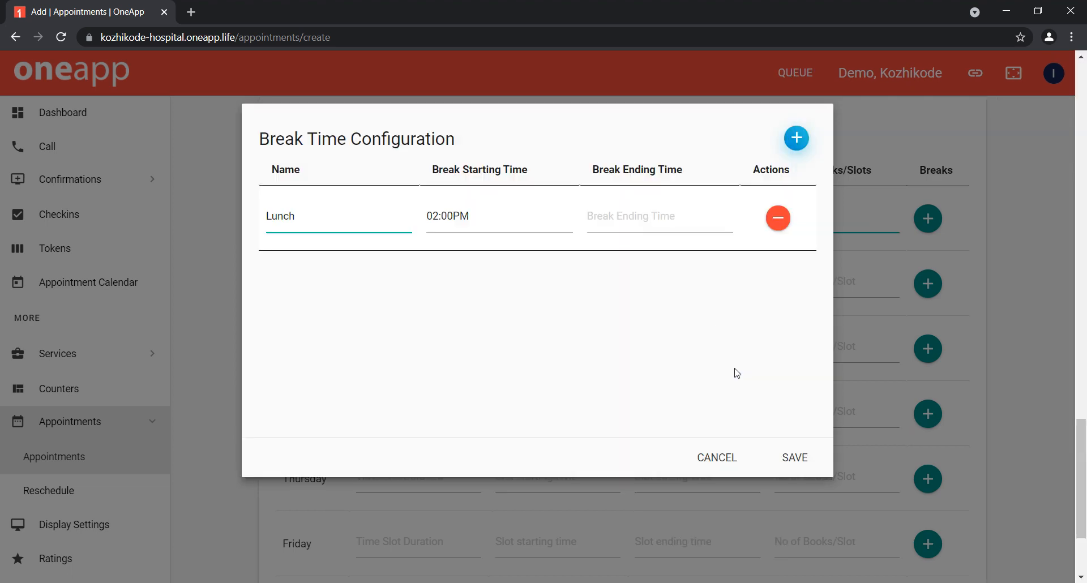
Step: Set the Lunch break's ending time to 02:45 PM and save Sunday's break configuration
{"action": "left_click", "coordinate": [660, 211]}
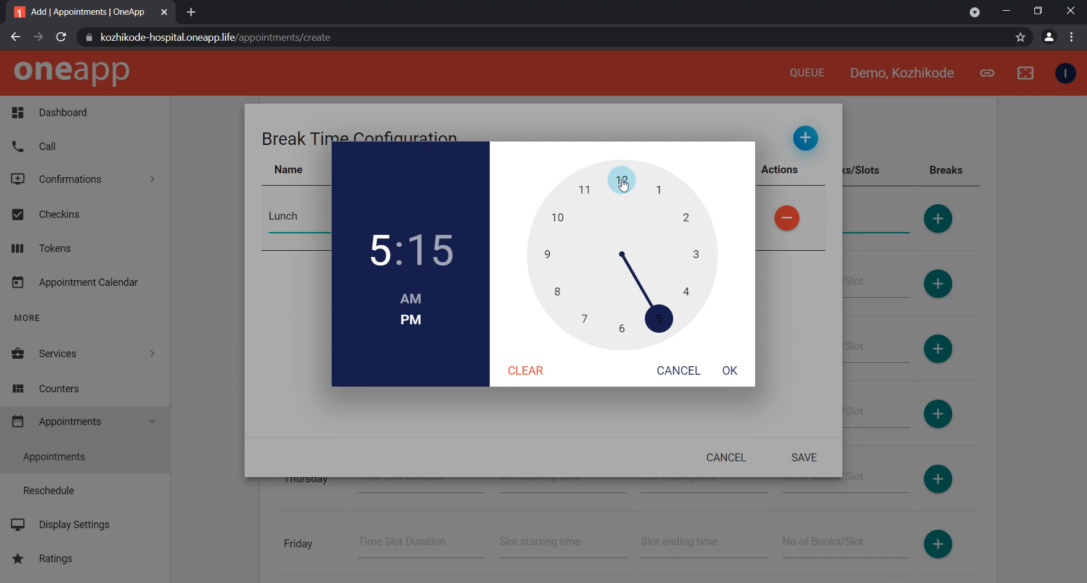
{"action": "left_click", "coordinate": [689, 221]}
{"action": "left_click", "coordinate": [552, 262]}
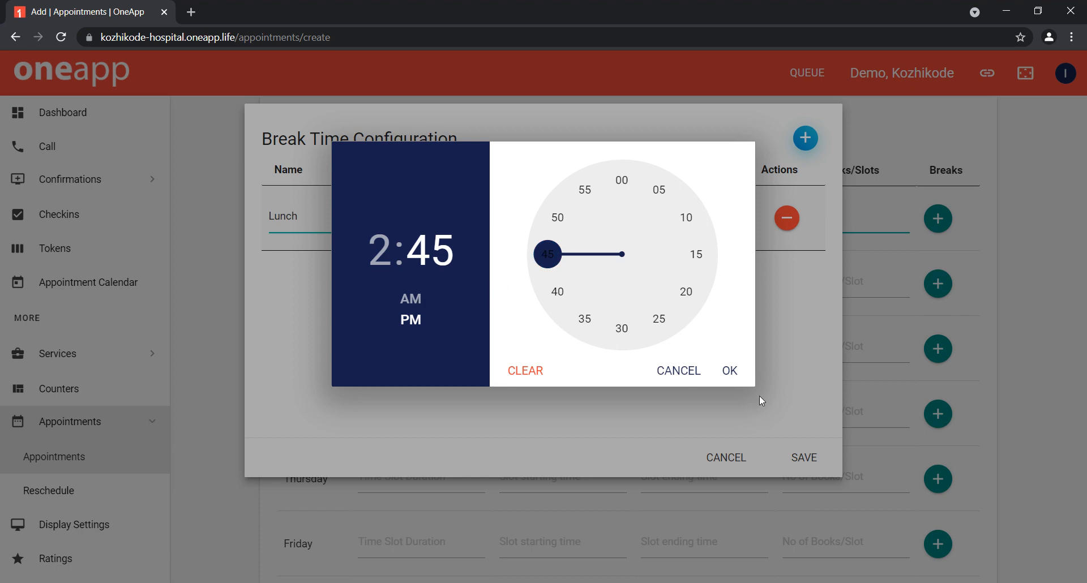
{"action": "left_click", "coordinate": [732, 370]}
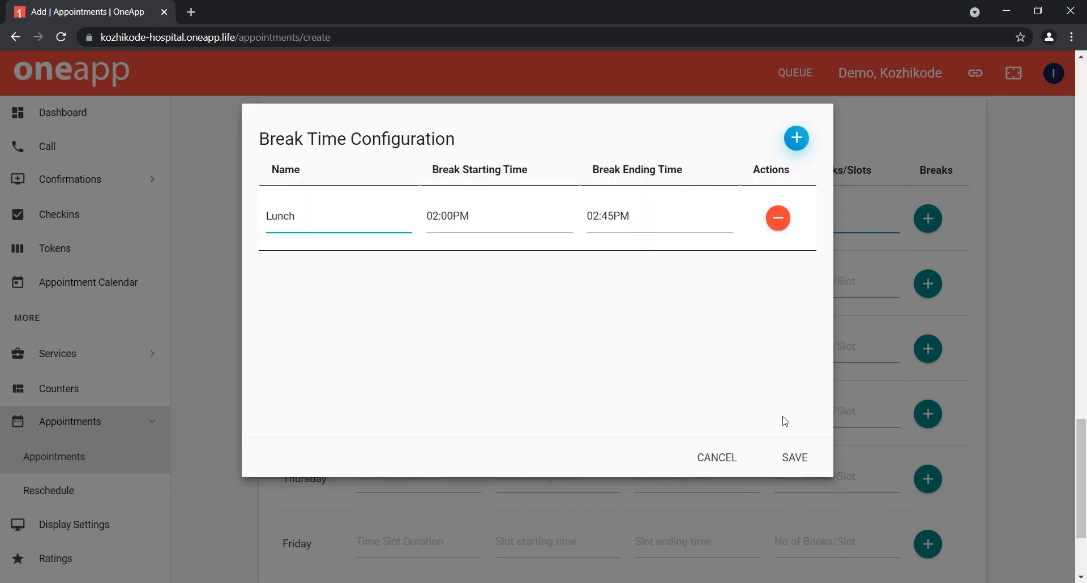
{"action": "left_click", "coordinate": [797, 460]}
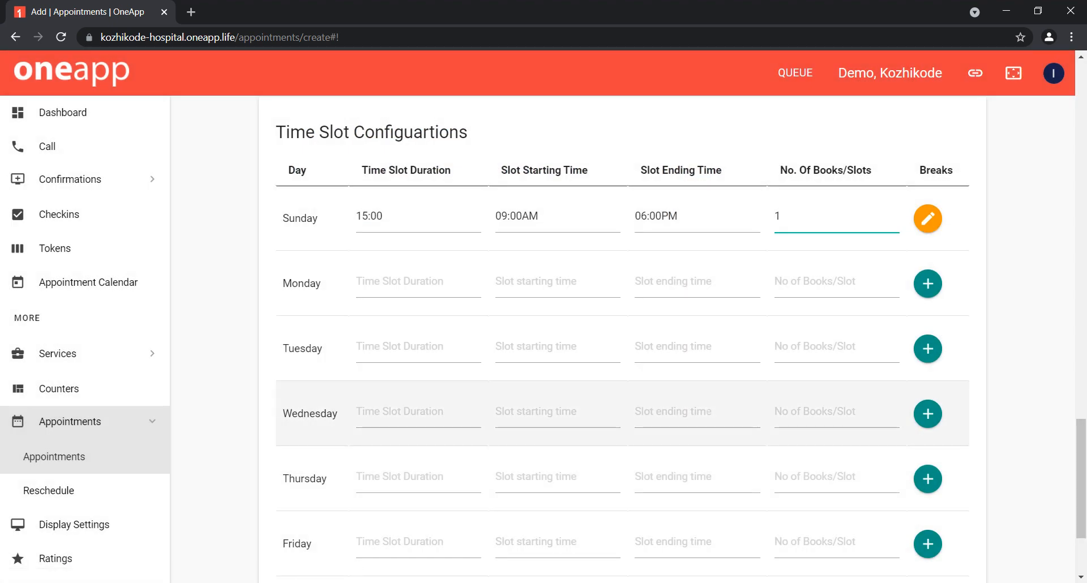
{"action": "scroll", "coordinate": [799, 397], "scroll_direction": "down", "scroll_amount": 3}
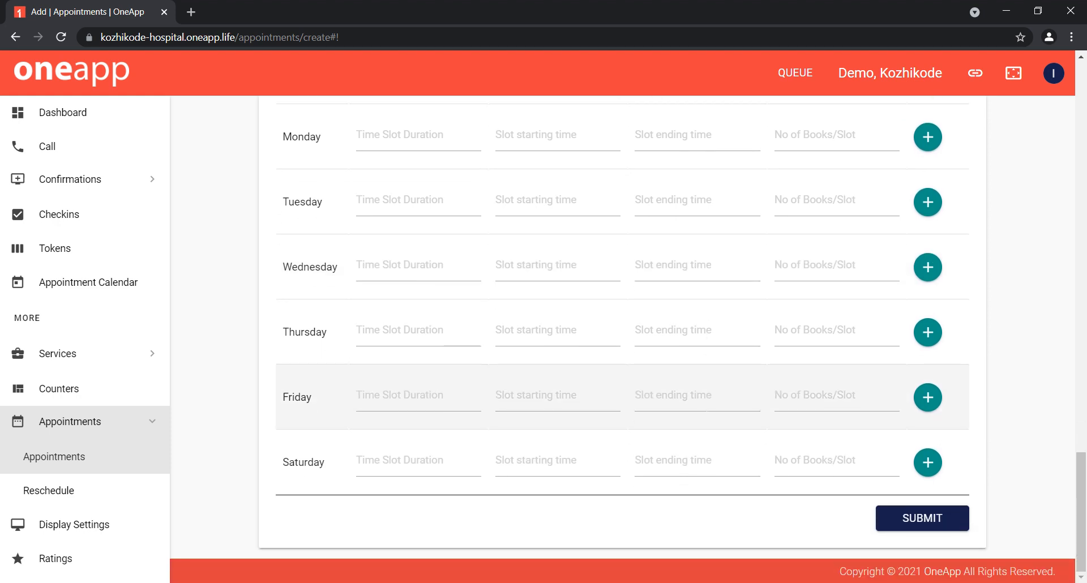